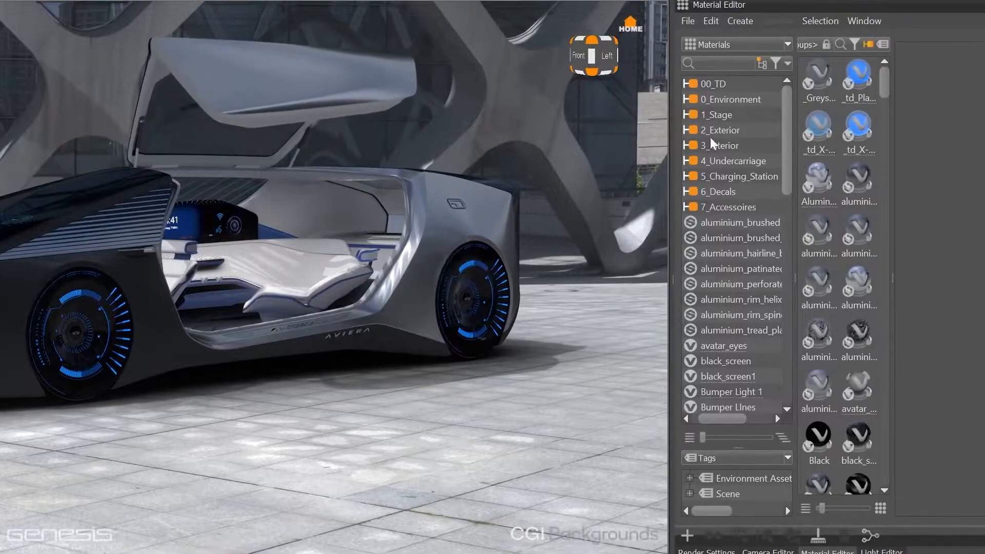
# Step: Filter the material tree and thumbnails to Substance materials and show the tree as a fully expanded hierarchy
pyautogui.click(775, 63)
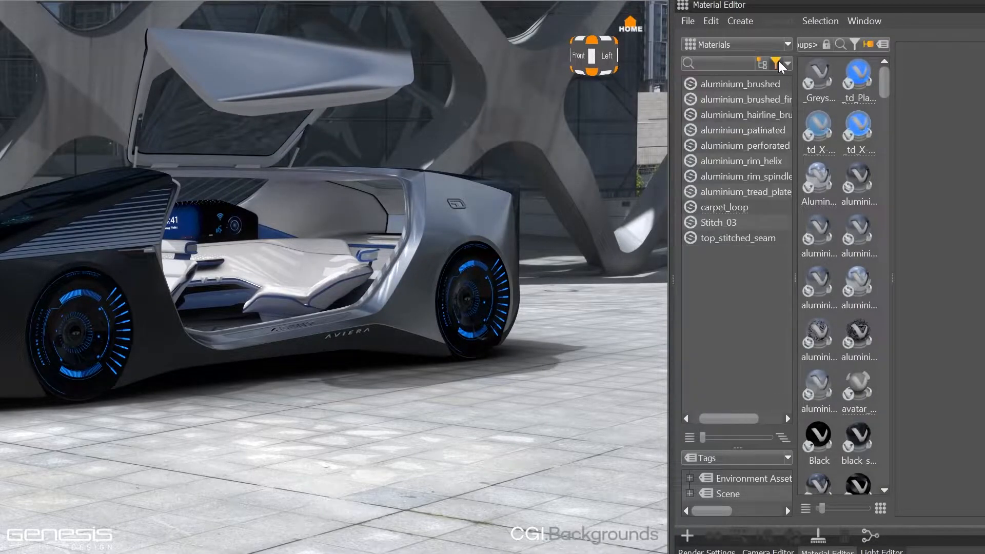
pyautogui.click(855, 43)
pyautogui.click(762, 65)
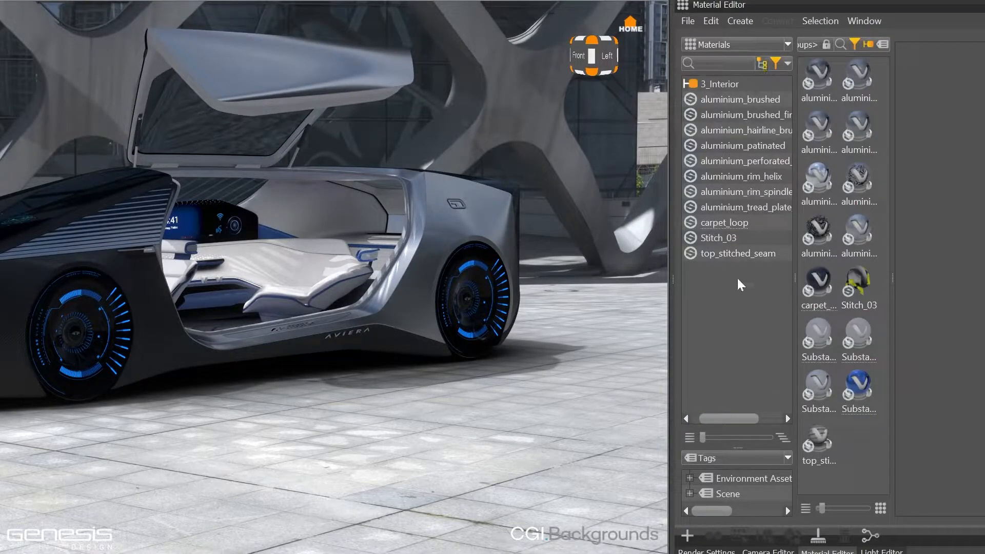
pyautogui.moveTo(706, 436); pyautogui.dragTo(768, 436)
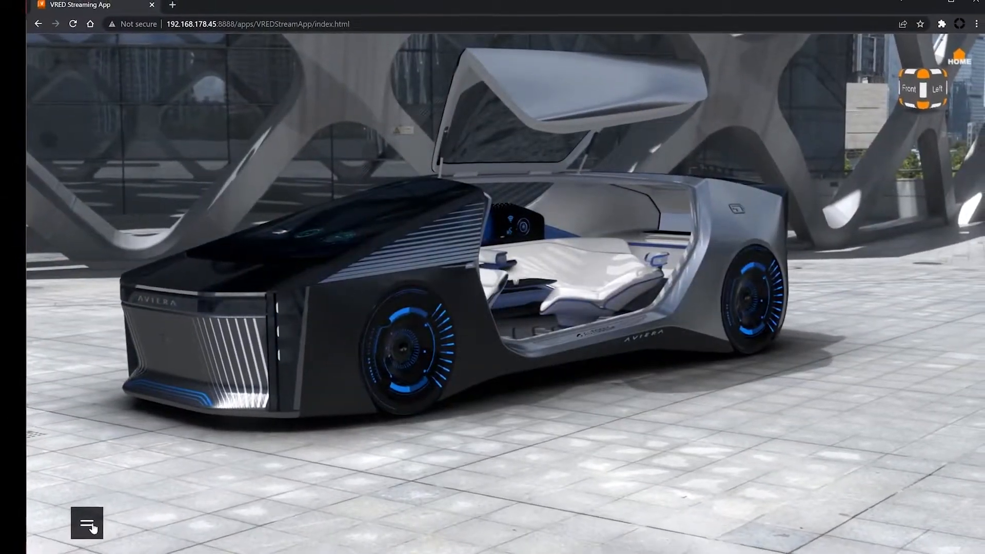
# Step: Switch to the VRED Streaming App in the browser and show the car's rear side view from the Track viewpoints
pyautogui.click(87, 524)
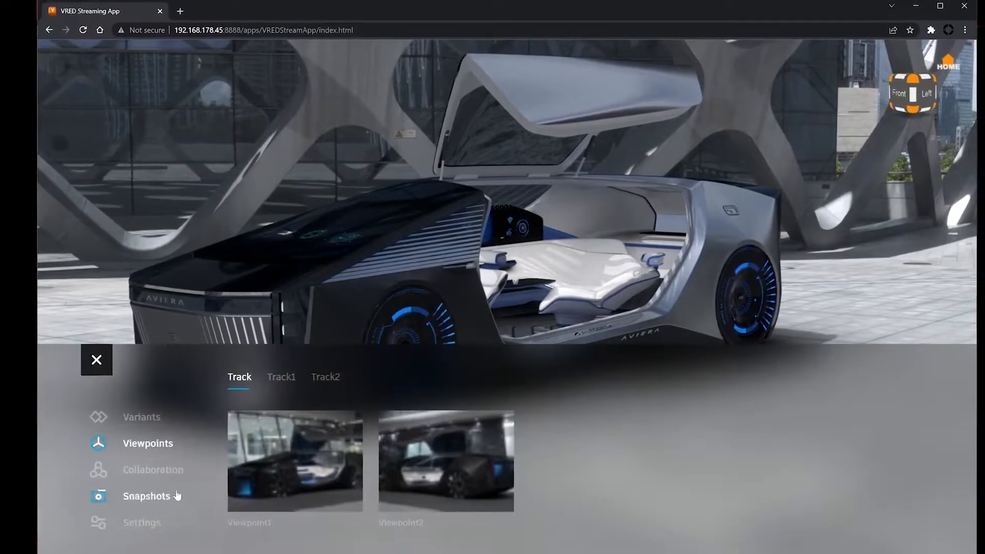
pyautogui.click(264, 469)
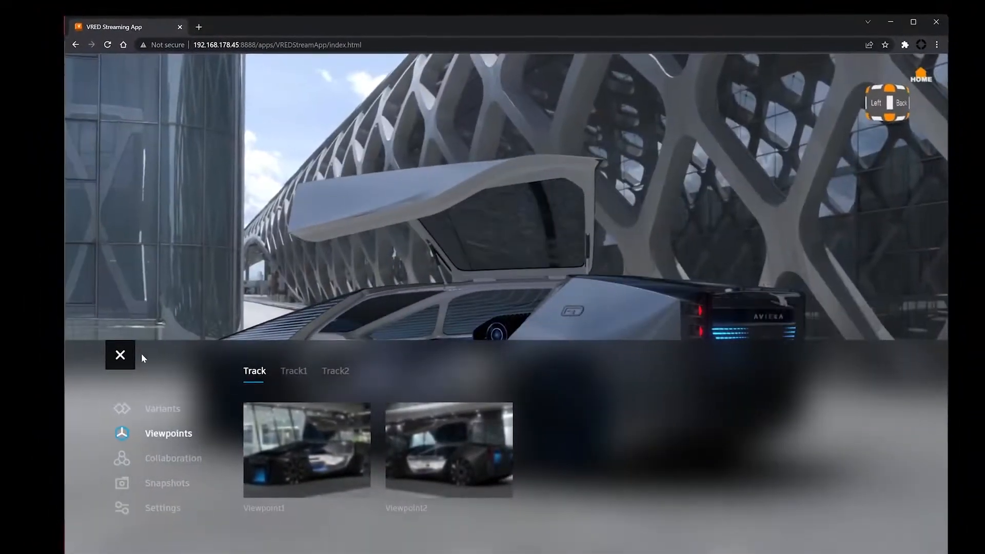
pyautogui.click(106, 362)
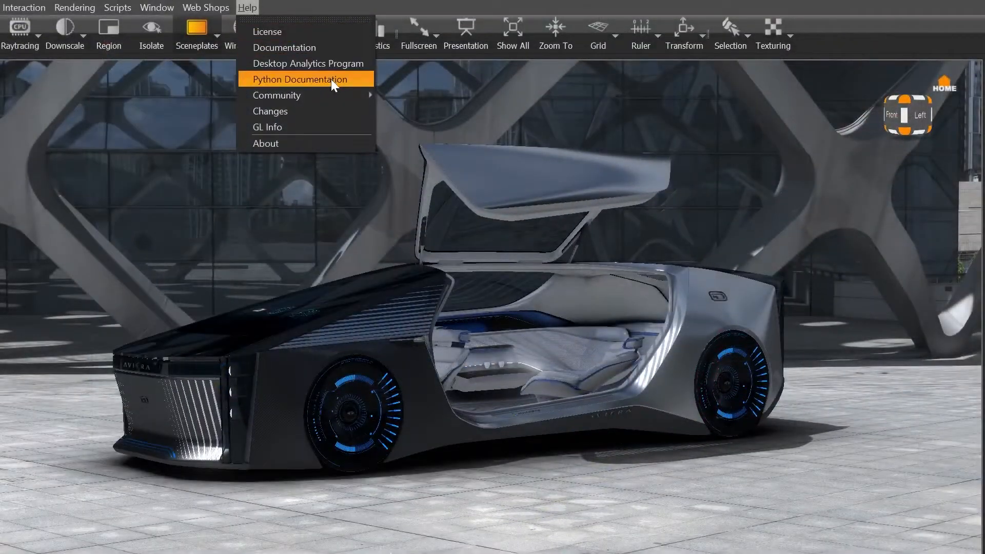
# Step: Open the Python documentation and view one of its topics
pyautogui.click(331, 64)
pyautogui.click(110, 126)
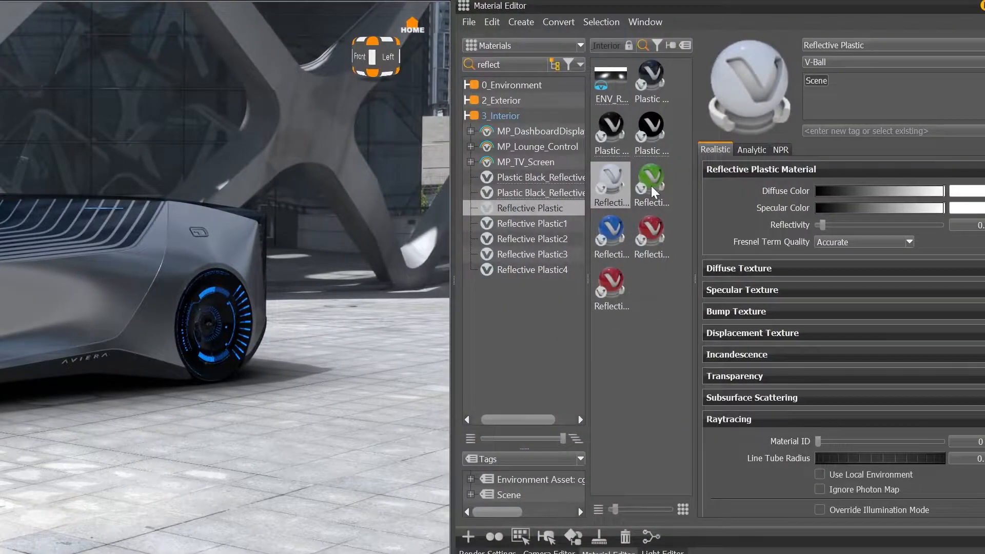
# Step: Add Reflective Plastic1, 2 and 3 to the selected Reflective Plastic material and set the diffuse colour of all four to red
pyautogui.keyDown('ctrl'); pyautogui.click(653, 193); pyautogui.keyUp('ctrl')
pyautogui.keyDown('ctrl'); pyautogui.click(615, 233); pyautogui.keyUp('ctrl')
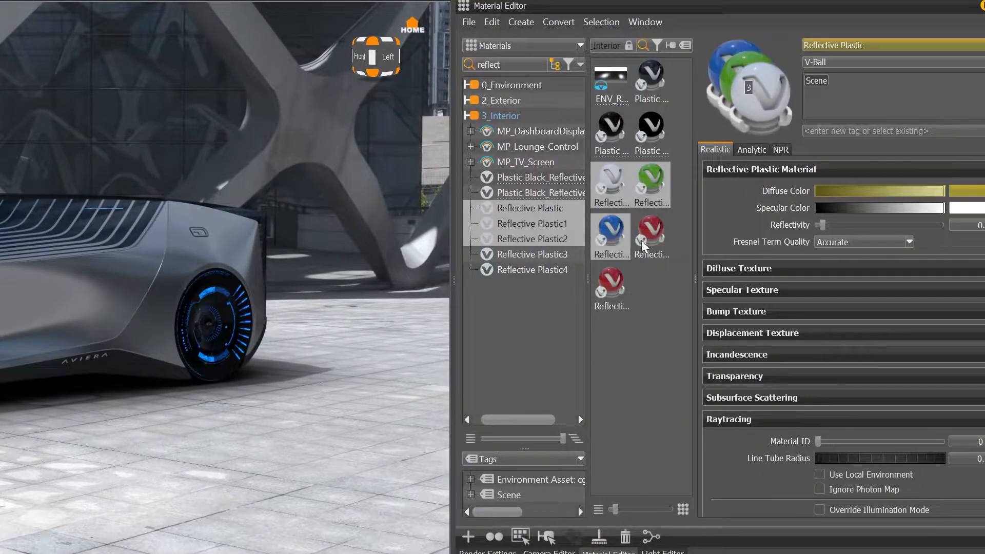
pyautogui.keyDown('ctrl'); pyautogui.click(645, 245); pyautogui.keyUp('ctrl')
pyautogui.moveTo(942, 190); pyautogui.dragTo(892, 192)
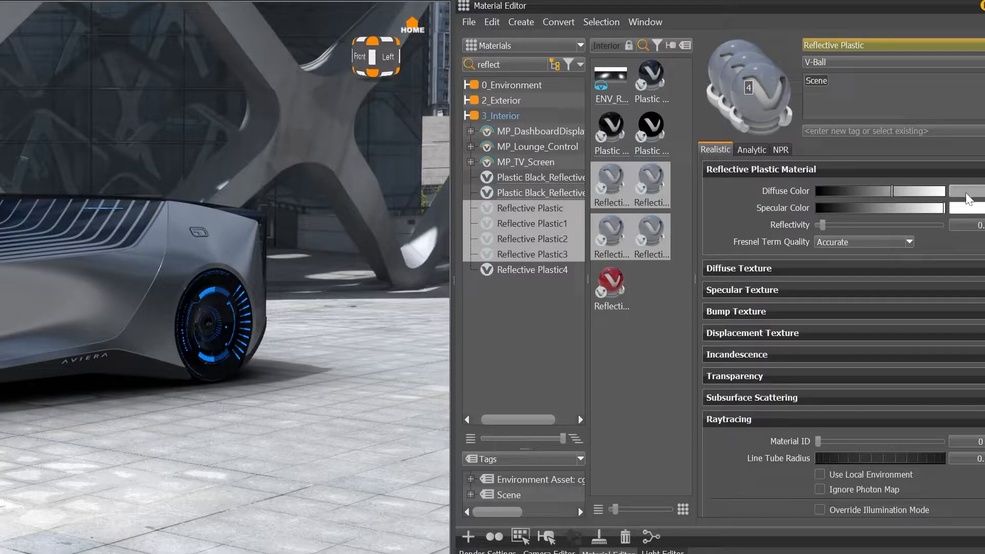
pyautogui.click(952, 194)
pyautogui.click(549, 371)
pyautogui.moveTo(562, 356)
pyautogui.mouseDown()
pyautogui.moveTo(622, 279)
pyautogui.moveTo(616, 245)
pyautogui.mouseUp()
pyautogui.click(682, 482)
# Step: Enable Override Illumination Mode in the raytracing settings of the four selected materials and open the interactive mode choices
pyautogui.scroll(-2, 735, 472)
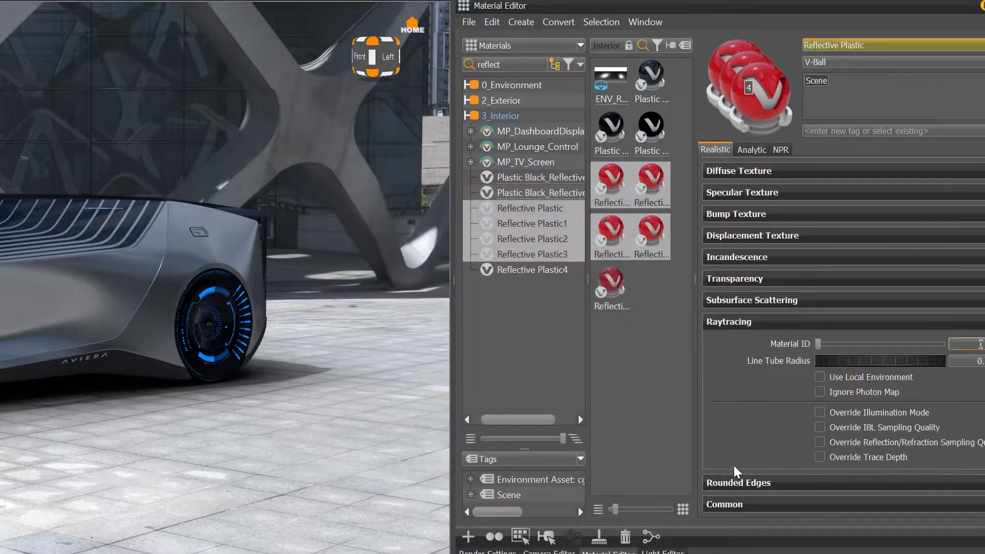
pyautogui.click(819, 412)
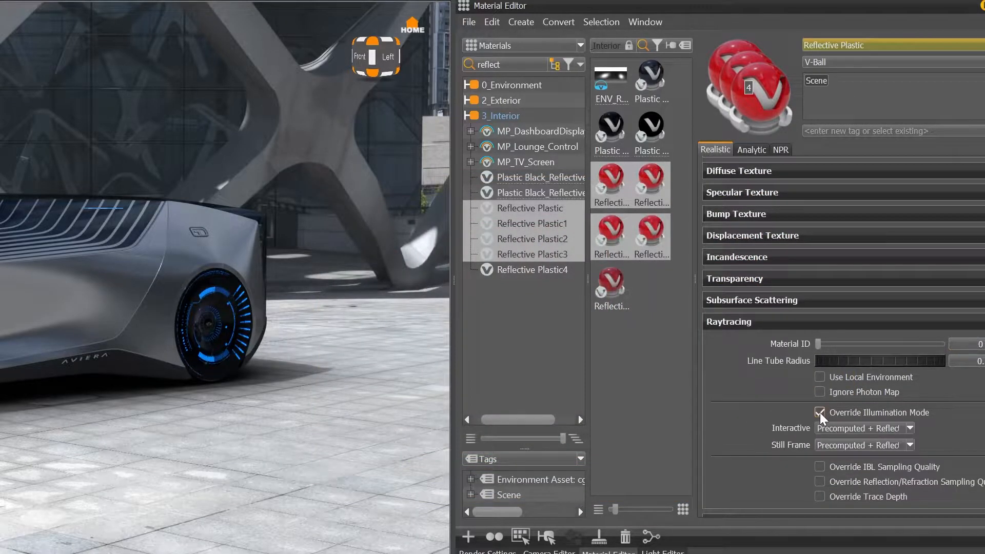
pyautogui.click(862, 428)
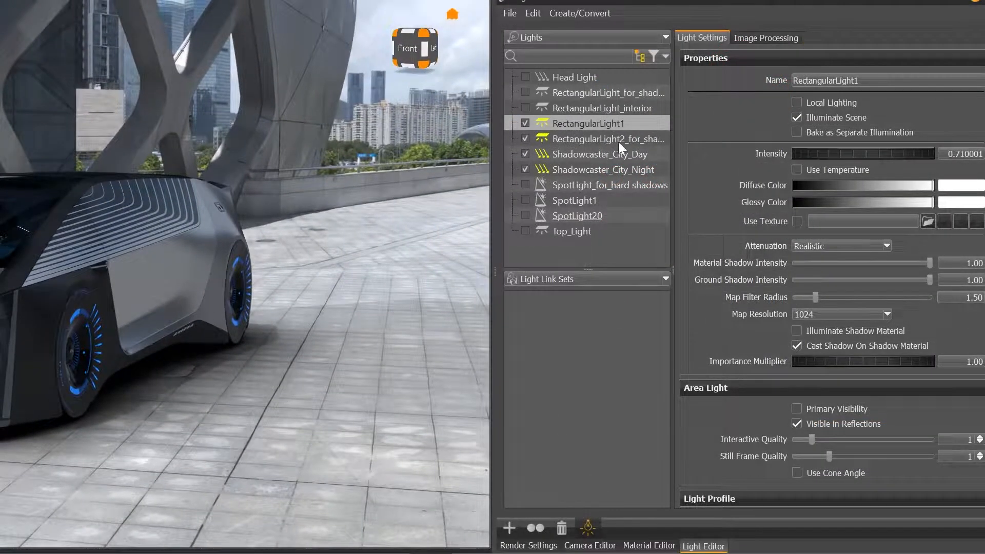
# Step: Add the second rectangular light to the RectangularLight1 selection, enable Primary Visibility and adjust the intensity for both
pyautogui.keyDown('ctrl'); pyautogui.click(621, 140); pyautogui.keyUp('ctrl')
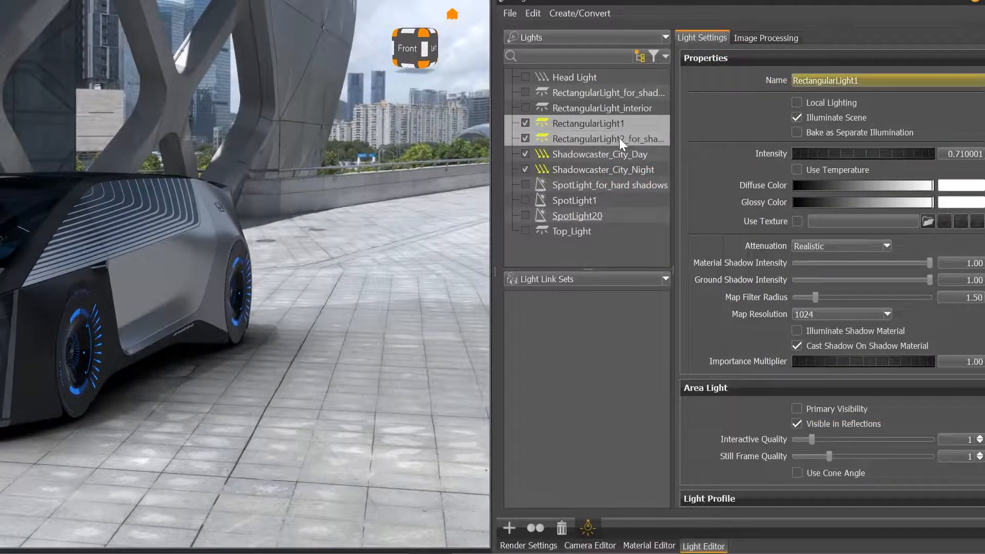
pyautogui.click(796, 409)
pyautogui.moveTo(843, 154); pyautogui.dragTo(133, 312)
pyautogui.moveTo(133, 312); pyautogui.dragTo(53, 300)
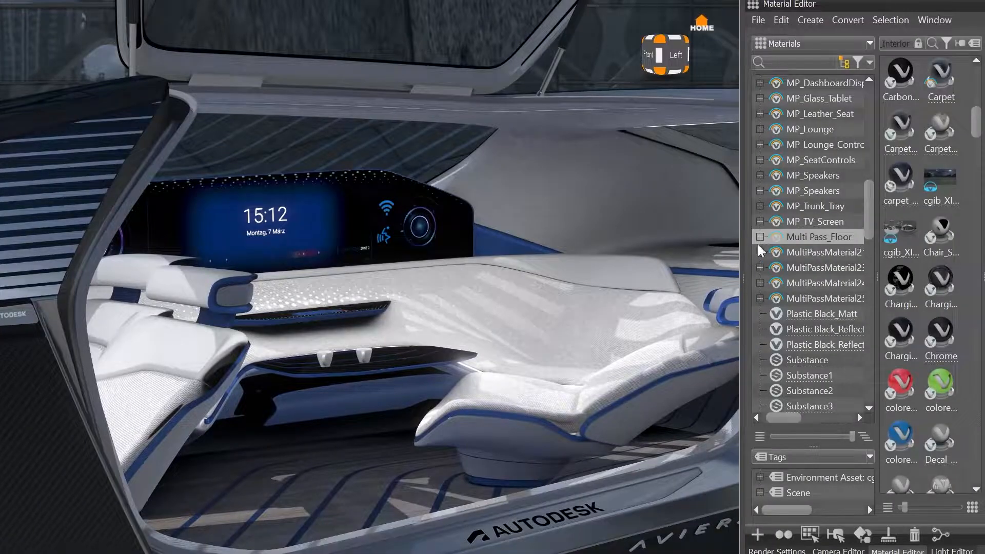
# Step: Expand the Multi Pass_Floor material in the tree through SW_Floor down to the sub-materials of Carpet
pyautogui.click(760, 237)
pyautogui.click(775, 252)
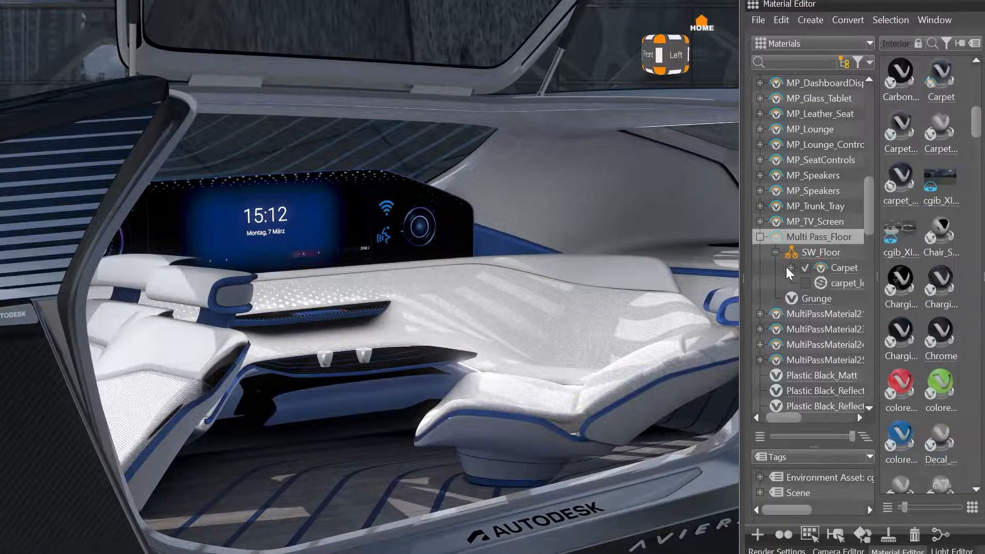
pyautogui.click(789, 267)
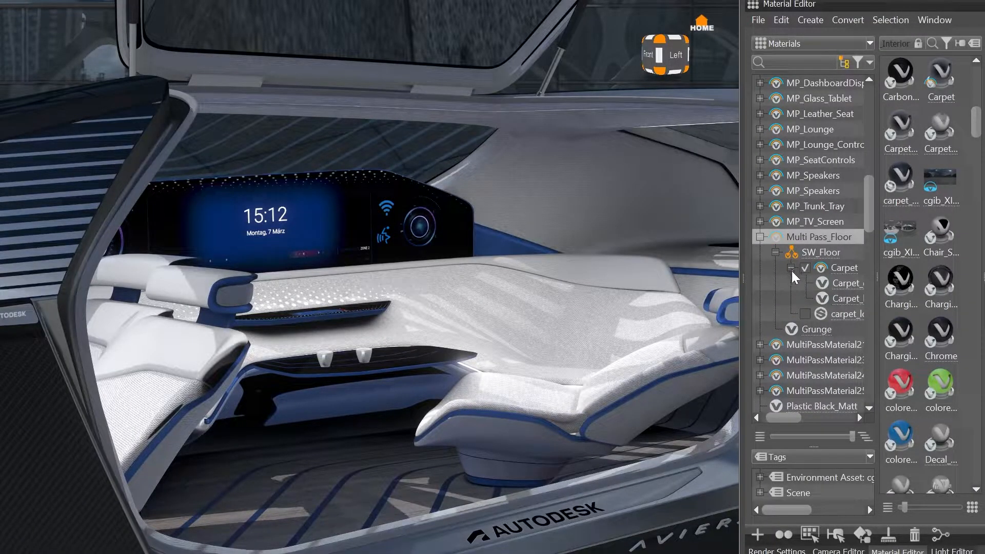
pyautogui.moveTo(854, 433)
pyautogui.mouseDown()
pyautogui.moveTo(765, 439)
pyautogui.moveTo(870, 439)
pyautogui.mouseUp()
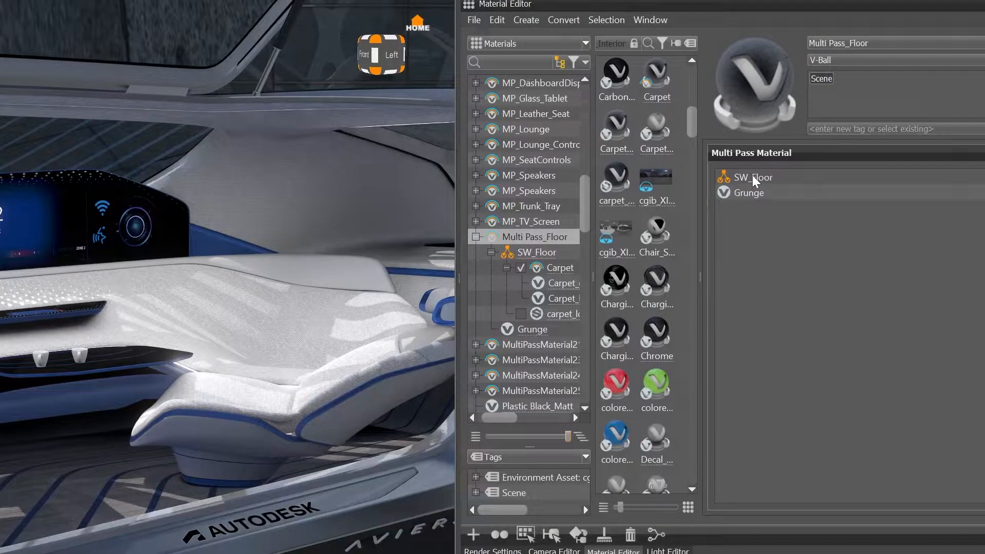
# Step: Open the SW_Floor switch material inside Multi Pass_Floor and go on to its Carpet multi pass material
pyautogui.doubleClick(752, 177)
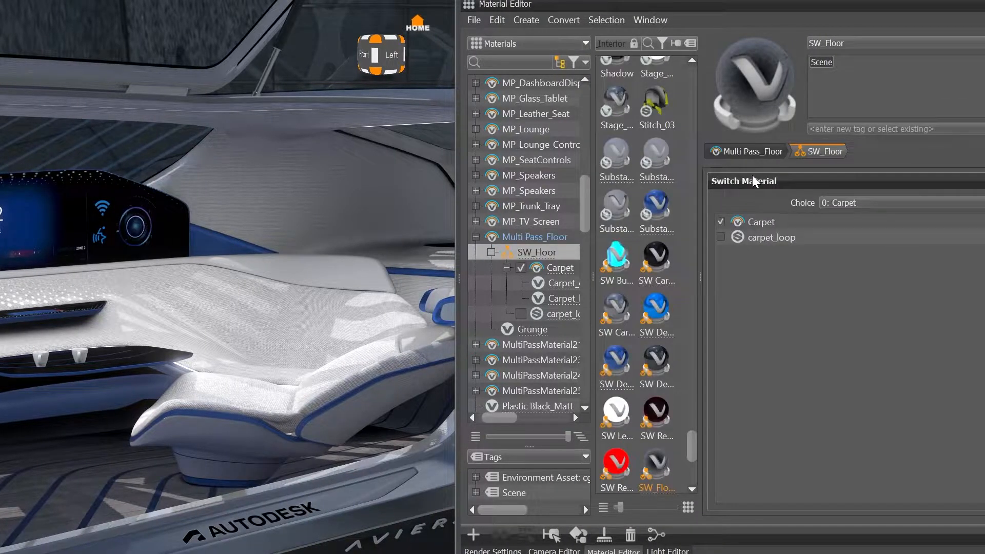
pyautogui.click(757, 221)
pyautogui.doubleClick(758, 220)
pyautogui.doubleClick(756, 220)
pyautogui.click(871, 152)
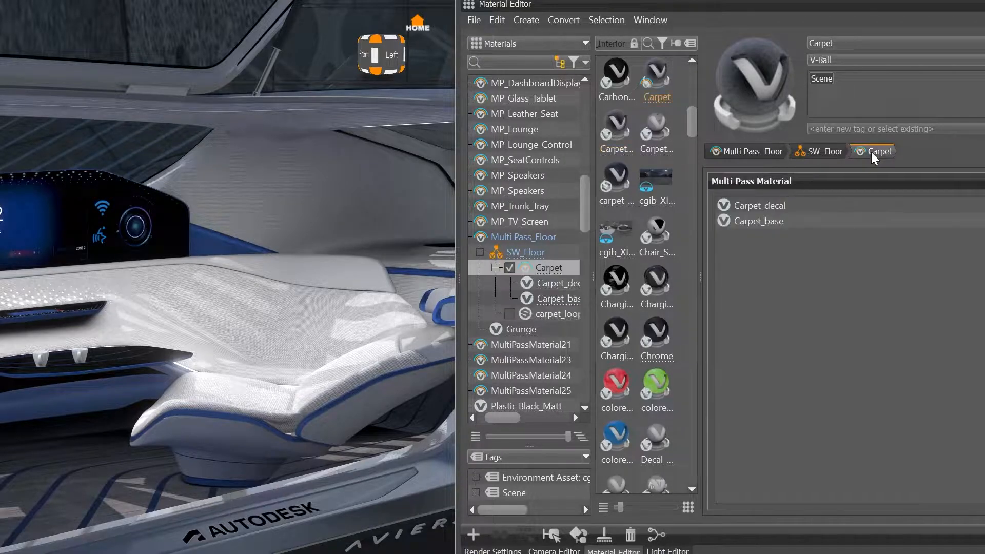
# Step: Go back up to Multi Pass_Floor, view the settings of its Grunge material and return to the parent material
pyautogui.click(814, 152)
pyautogui.click(764, 152)
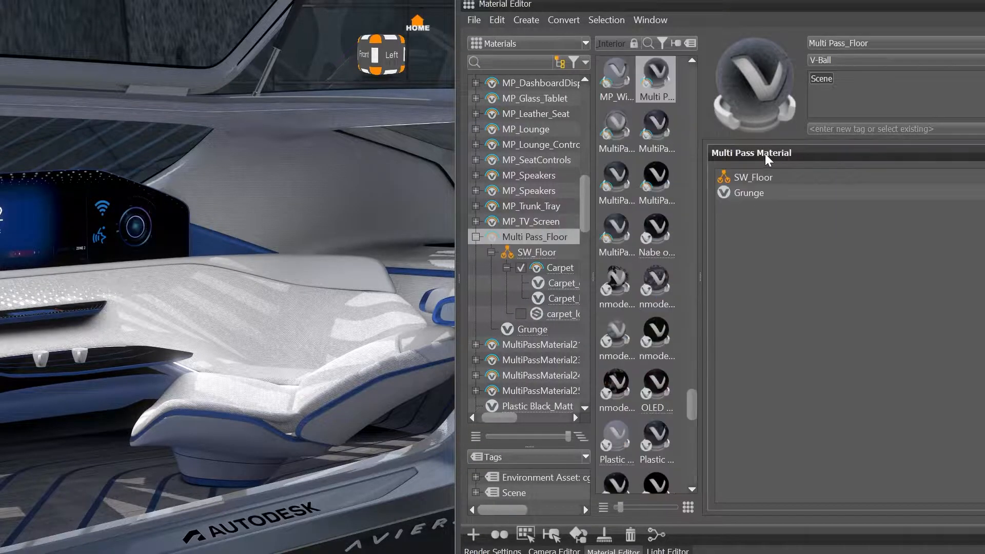
pyautogui.doubleClick(756, 193)
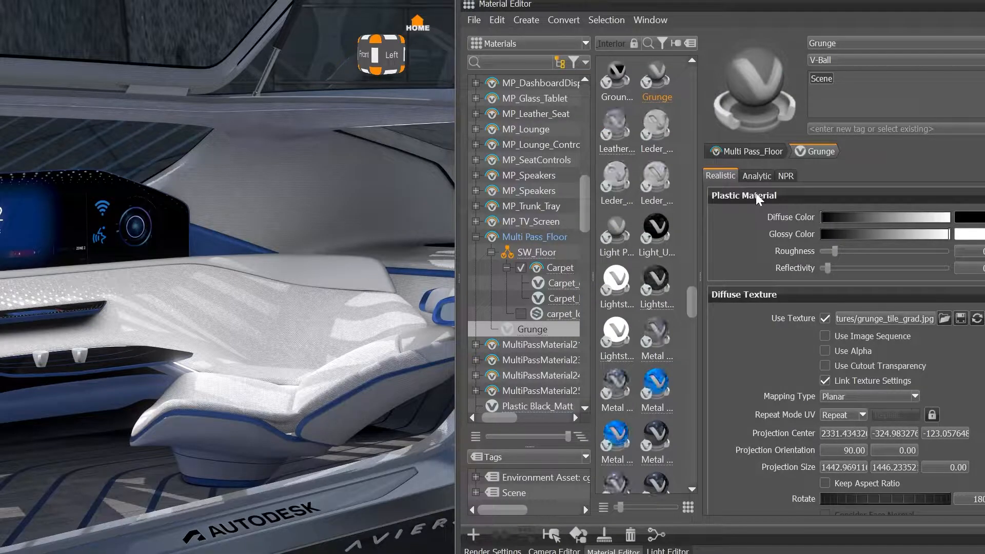
pyautogui.click(771, 150)
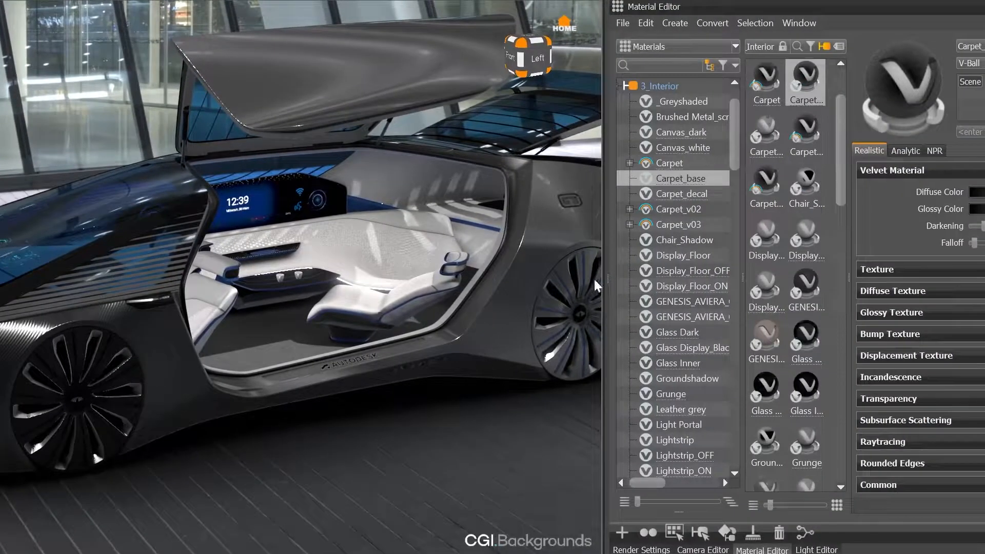
# Step: Select all occurrences of the Carpet_base material in the material tree
pyautogui.rightClick(667, 183)
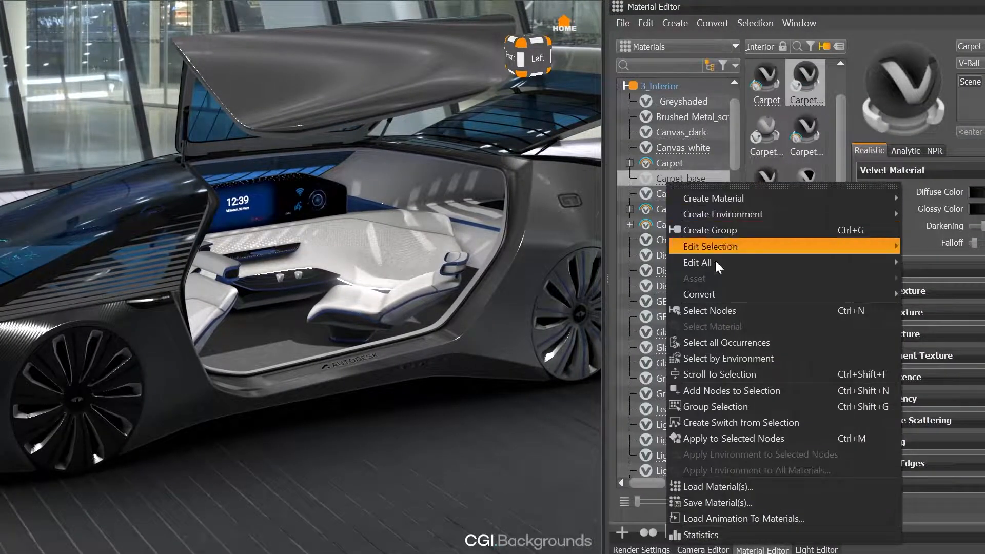
pyautogui.click(771, 340)
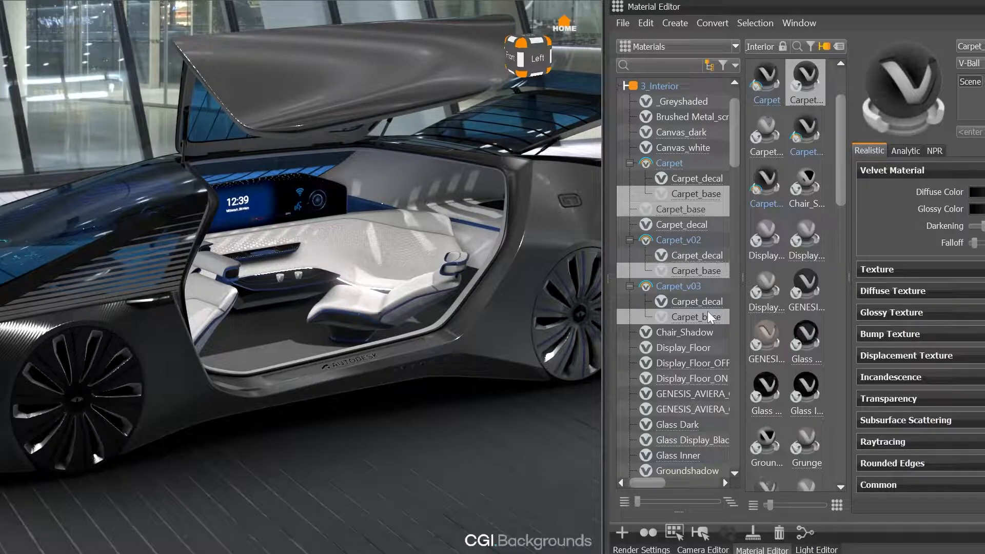
# Step: Merge the duplicate materials with the Ignore Names option
pyautogui.click(646, 22)
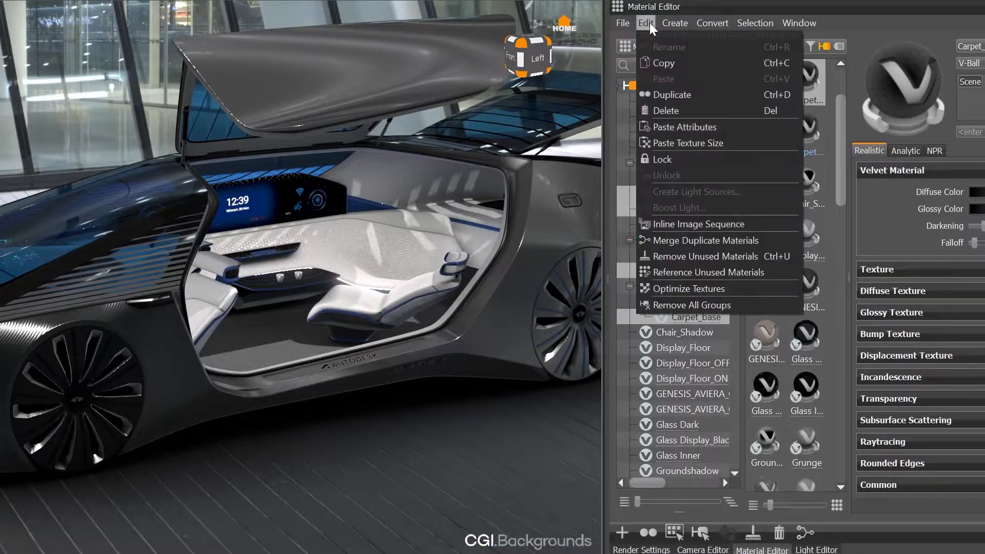
pyautogui.click(771, 239)
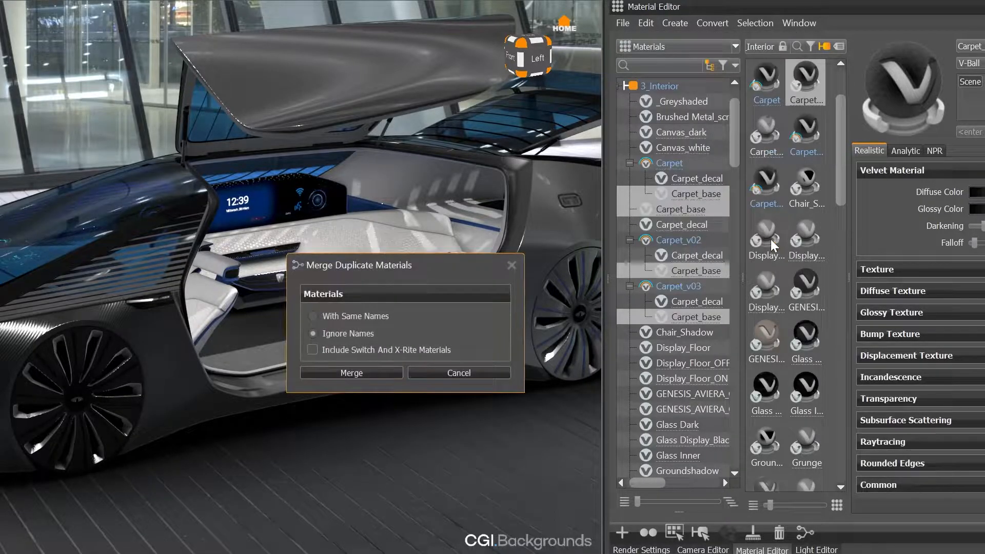
pyautogui.click(367, 317)
pyautogui.click(361, 333)
pyautogui.click(383, 371)
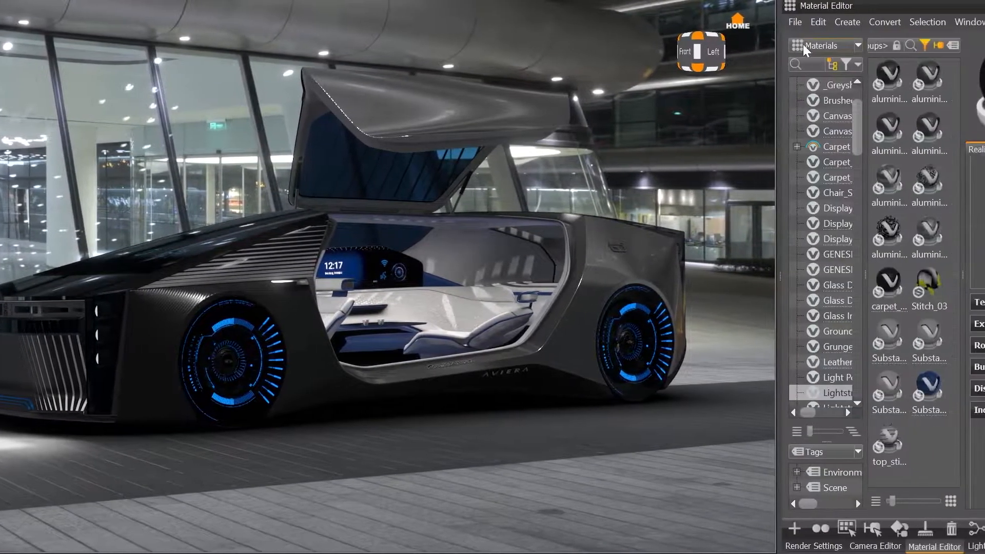
# Step: Load the three 3d_printed, four alcantara, asphalt_rough and asphalt_track_glossy .sbsar files from the Substance folder as materials
pyautogui.click(795, 22)
pyautogui.click(810, 45)
pyautogui.click(427, 164)
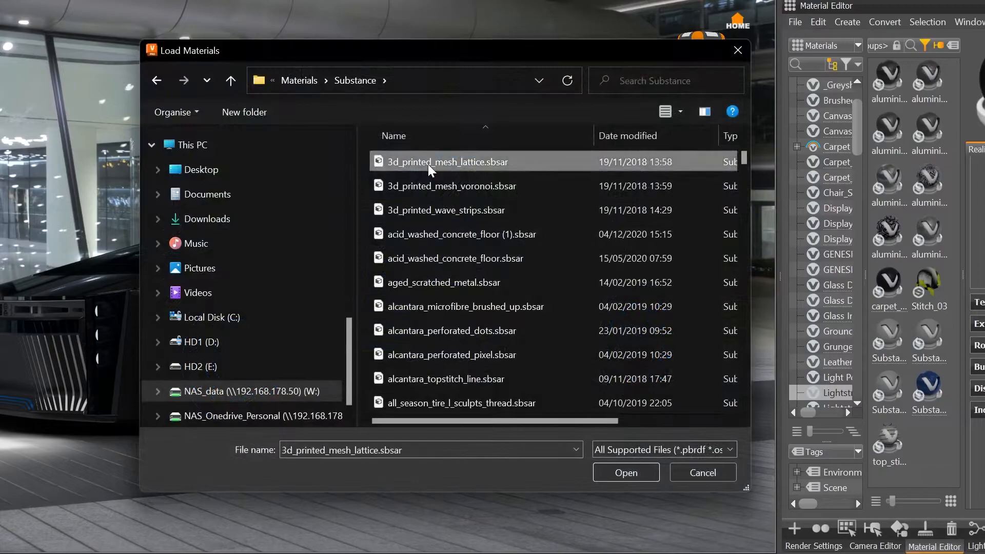
pyautogui.keyDown('ctrl'); pyautogui.click(426, 186); pyautogui.keyUp('ctrl')
pyautogui.keyDown('ctrl'); pyautogui.click(426, 211); pyautogui.keyUp('ctrl')
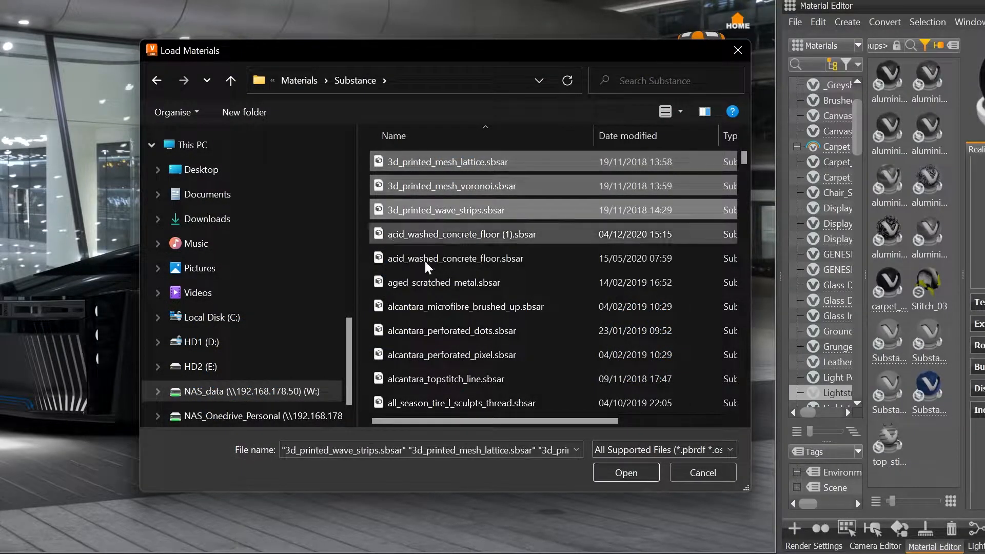
pyautogui.keyDown('ctrl'); pyautogui.click(421, 305); pyautogui.keyUp('ctrl')
pyautogui.keyDown('ctrl'); pyautogui.click(422, 331); pyautogui.keyUp('ctrl')
pyautogui.keyDown('ctrl'); pyautogui.click(426, 353); pyautogui.keyUp('ctrl')
pyautogui.keyDown('ctrl'); pyautogui.click(420, 378); pyautogui.keyUp('ctrl')
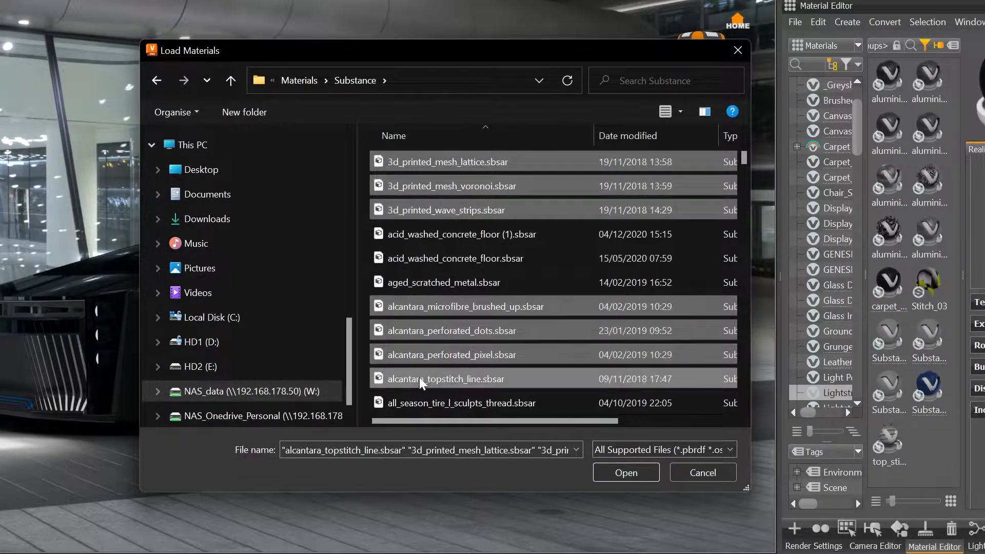
pyautogui.scroll(-2, 420, 376)
pyautogui.keyDown('ctrl'); pyautogui.click(420, 377); pyautogui.keyUp('ctrl')
pyautogui.keyDown('ctrl'); pyautogui.click(423, 397); pyautogui.keyUp('ctrl')
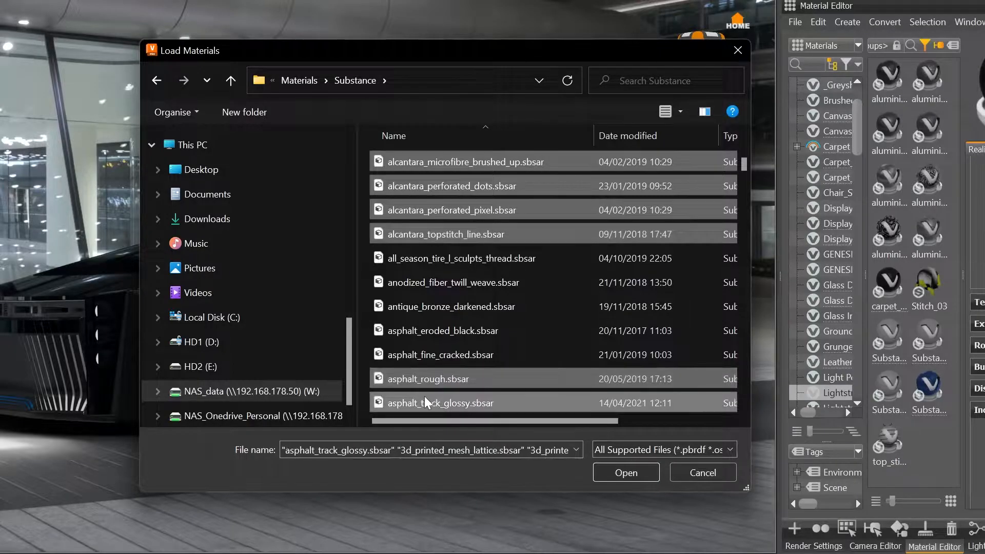
pyautogui.click(609, 473)
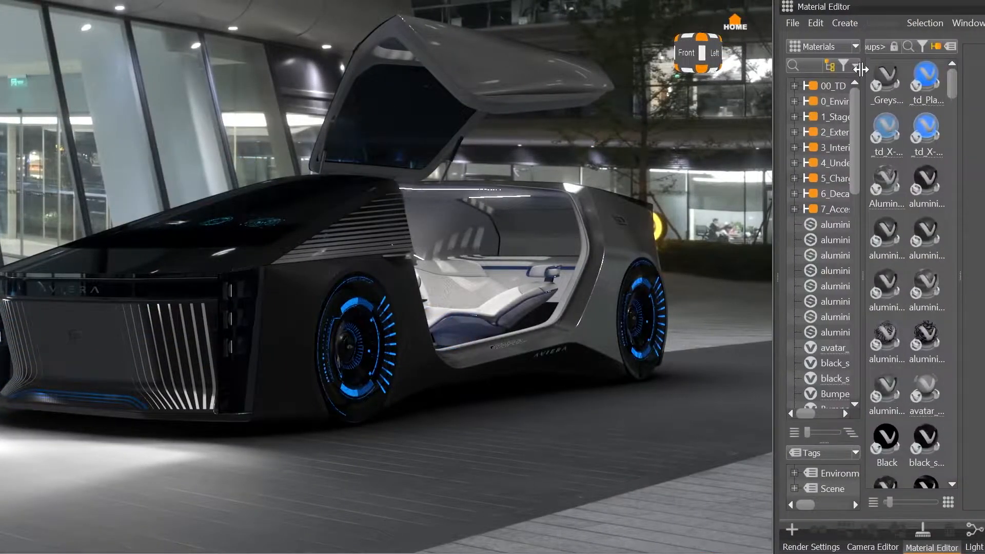
# Step: Restrict the material type filter to Substance materials
pyautogui.click(855, 65)
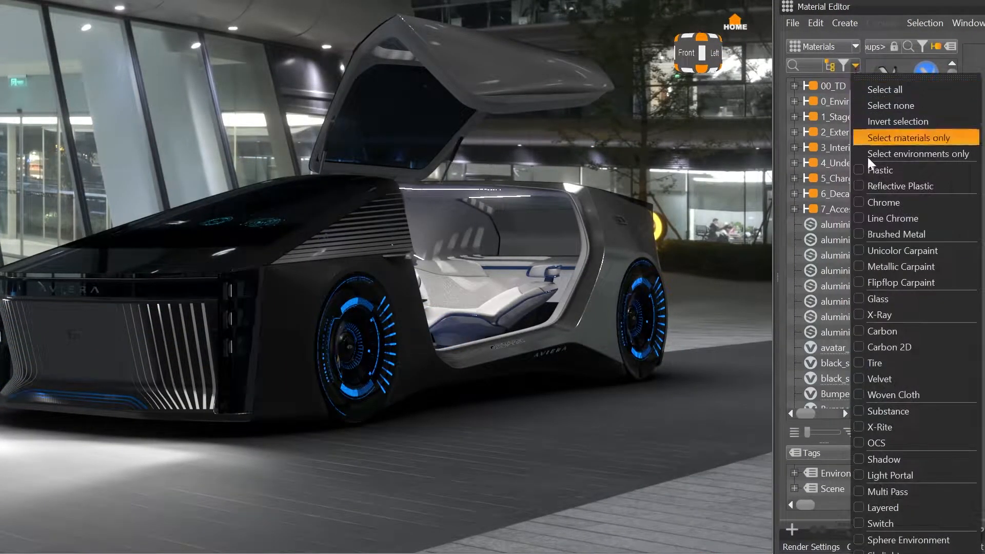
pyautogui.click(935, 410)
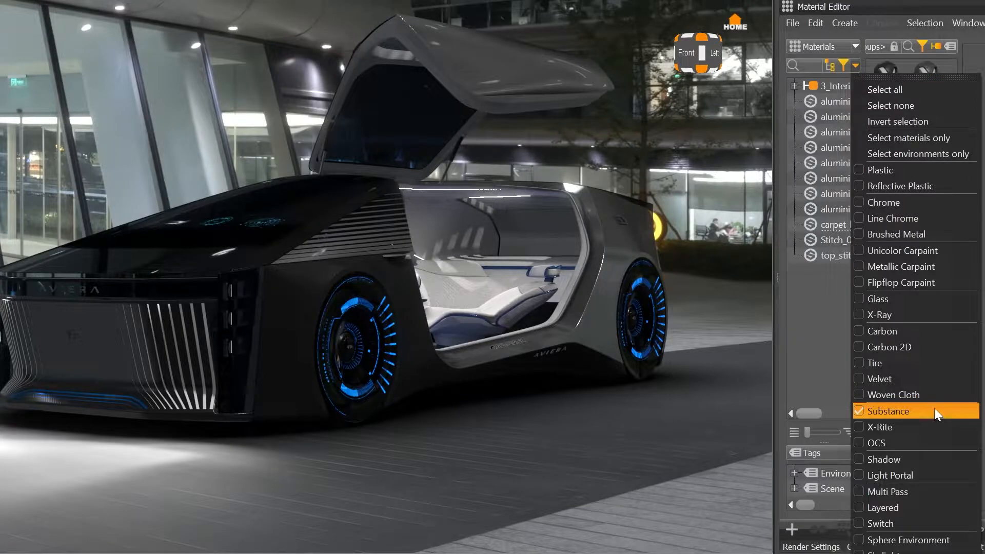
pyautogui.click(854, 66)
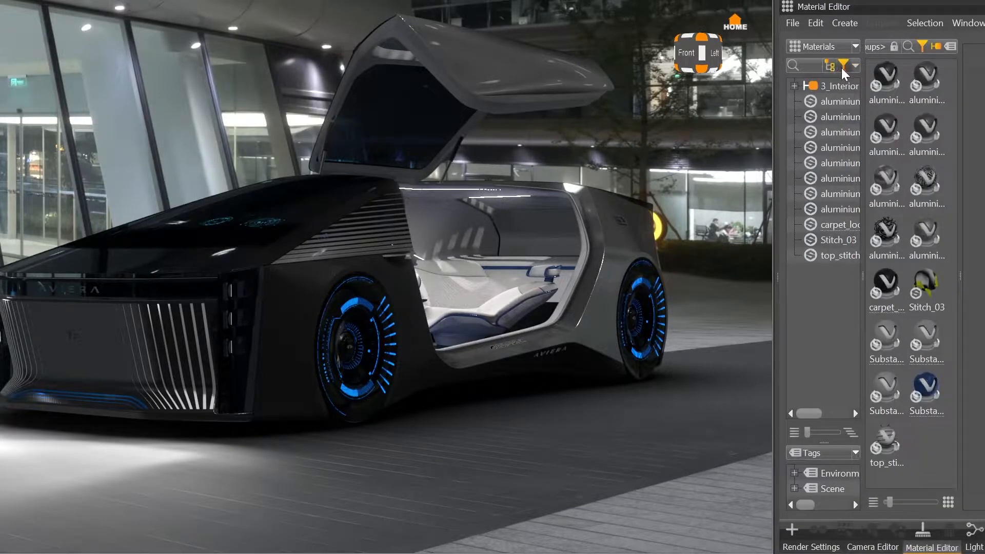
# Step: Toggle the Substance type filter off and on in the material tree and in the material preview area
pyautogui.click(842, 67)
pyautogui.click(845, 67)
pyautogui.click(924, 46)
pyautogui.click(925, 46)
pyautogui.moveTo(618, 344); pyautogui.dragTo(482, 347)
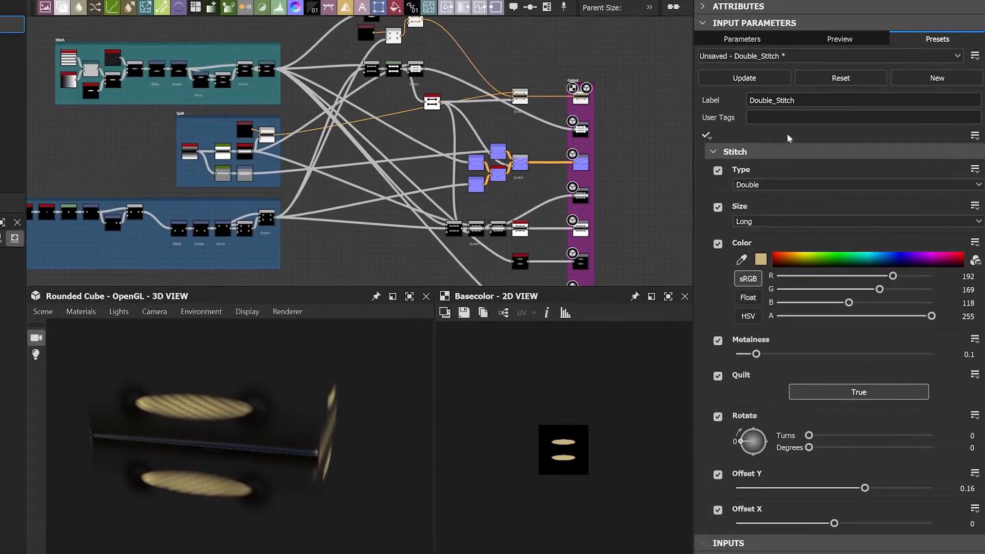
# Step: In Substance Designer, update the Double_Stitch preset with the Size, Color and Metalness parameters excluded
pyautogui.click(903, 82)
pyautogui.click(752, 81)
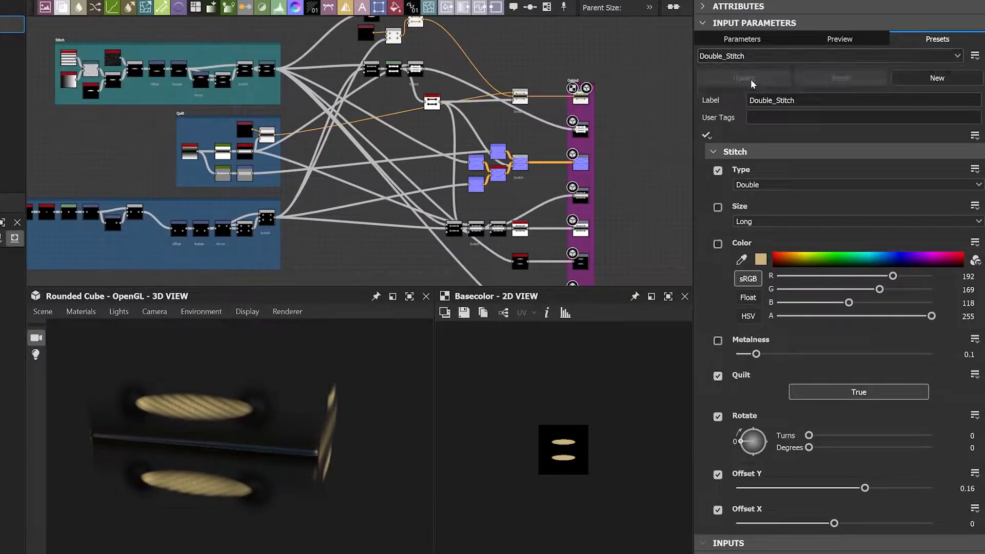
# Step: Change the stitch Type to Single and lower its Offset Y in the preset parameters
pyautogui.click(750, 185)
pyautogui.click(756, 202)
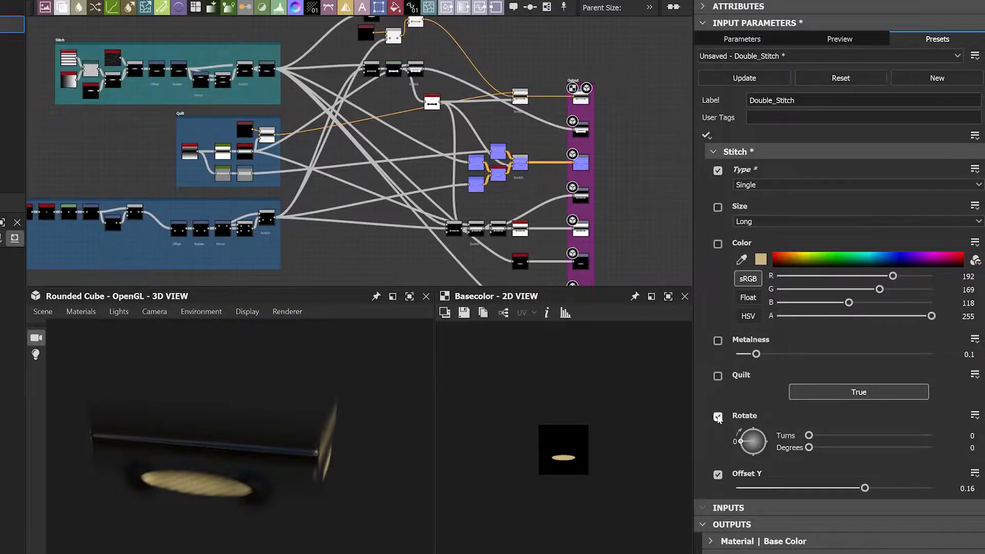
pyautogui.moveTo(865, 488); pyautogui.dragTo(854, 488)
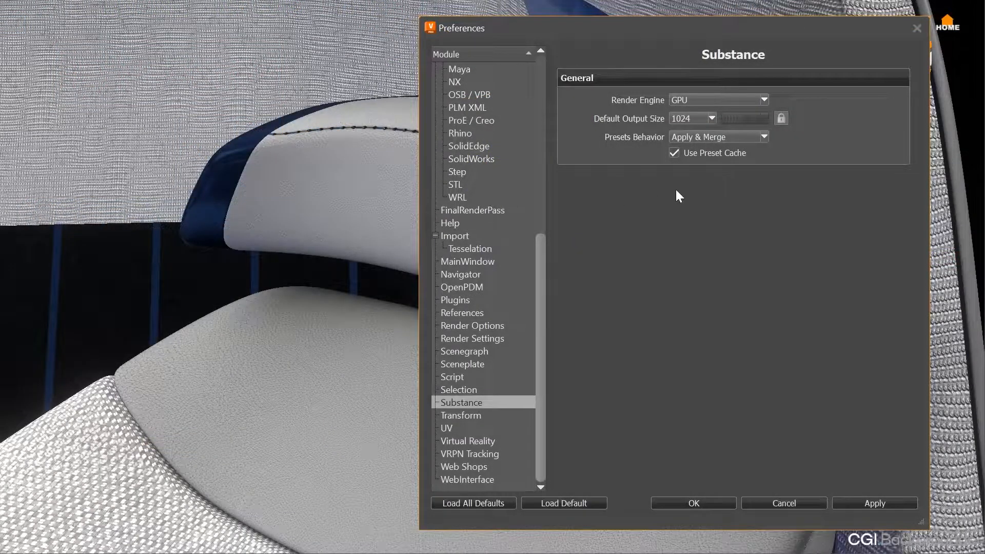
# Step: In VRED's Substance preferences, set the Presets Behavior to Apply & Merge
pyautogui.click(764, 136)
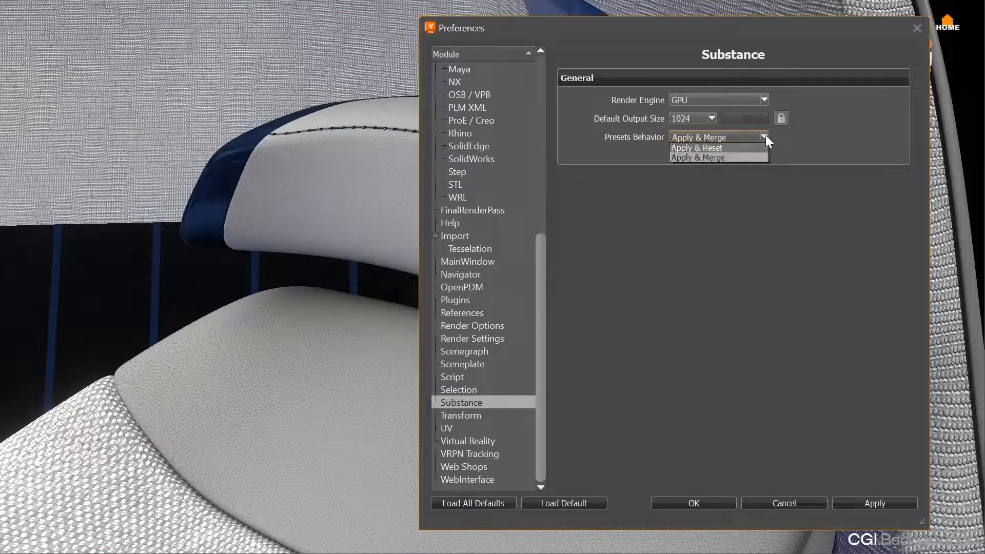
pyautogui.click(751, 159)
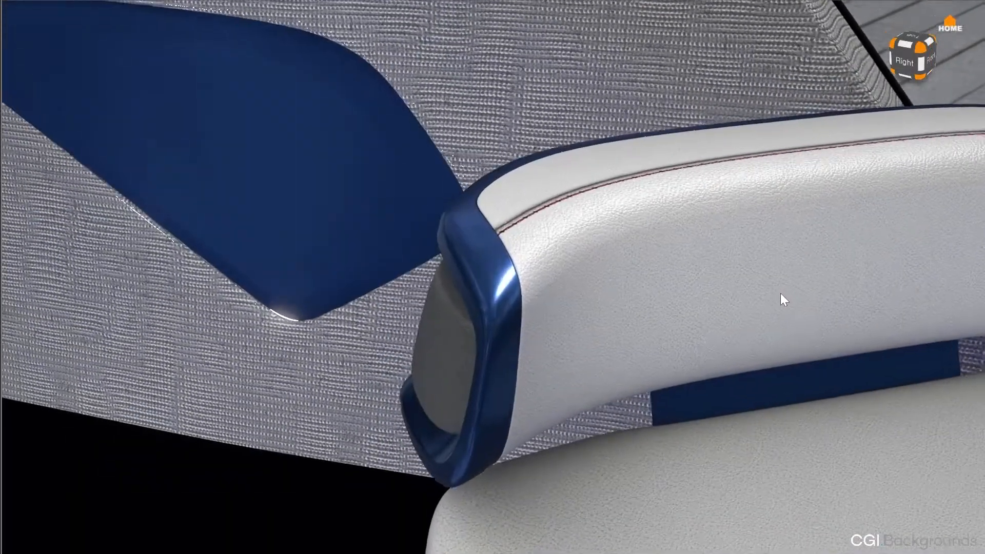
# Step: Apply the presets Double_Stitch, Green, Single_Stitch, Blue and Double_Stitch in turn to the Stitch_03 material
pyautogui.moveTo(780, 293); pyautogui.dragTo(913, 324)
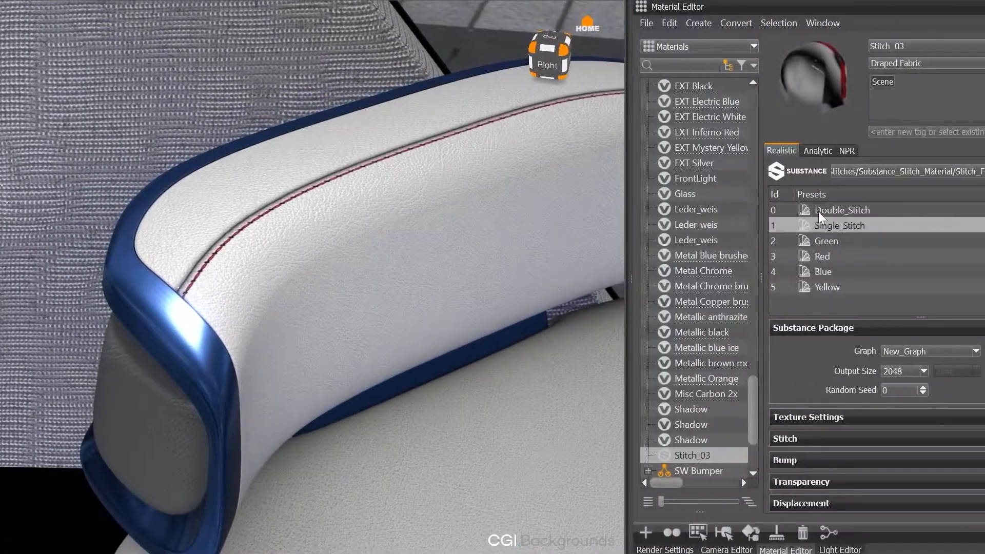
pyautogui.click(822, 210)
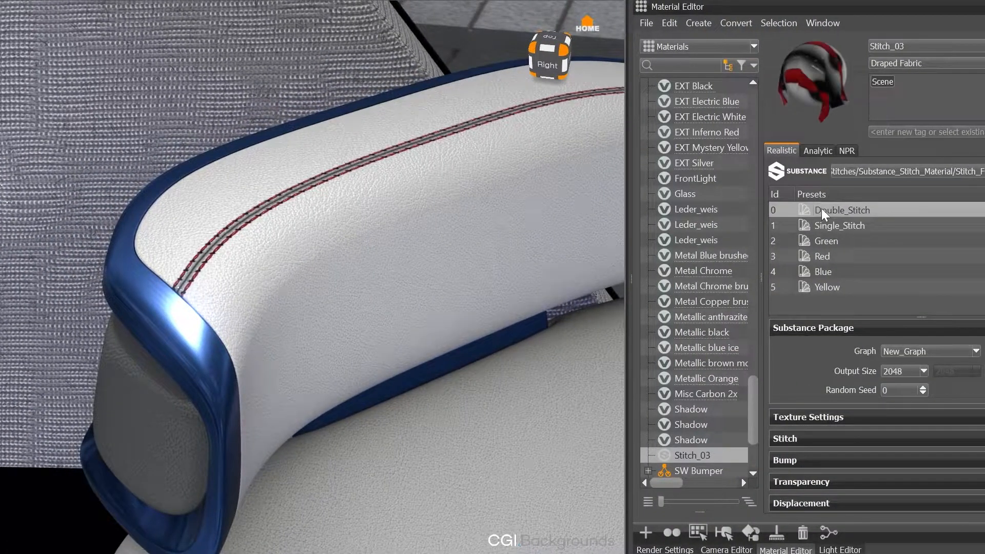
pyautogui.click(824, 242)
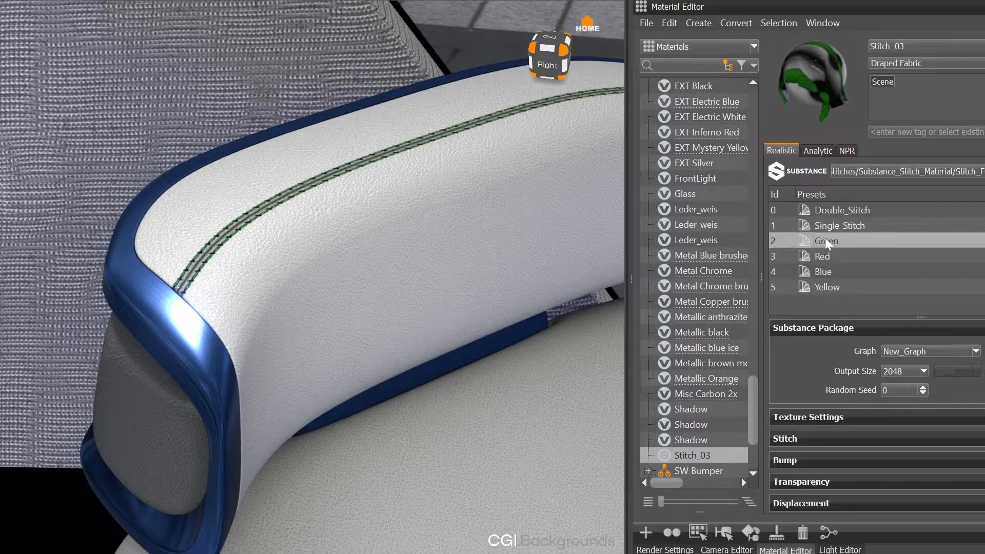
pyautogui.click(826, 224)
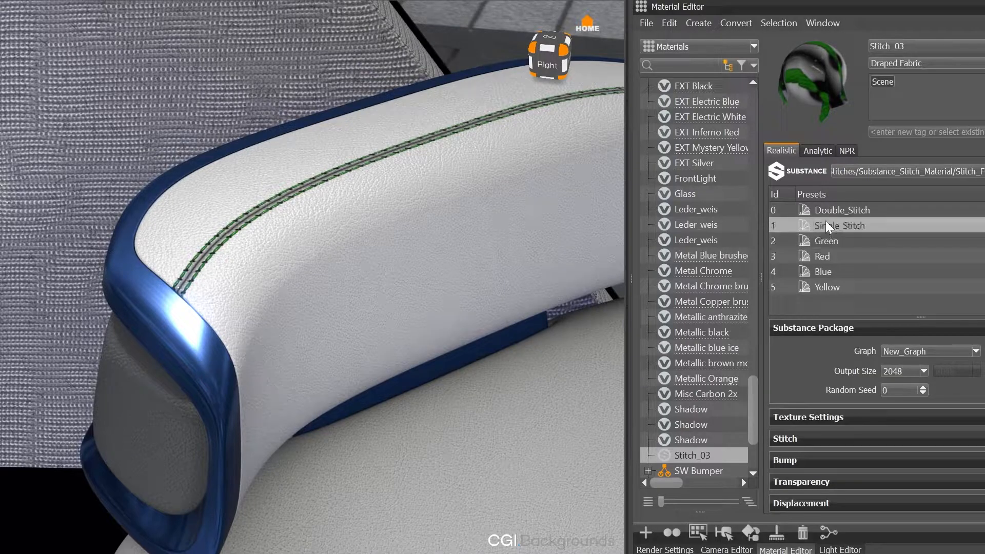
pyautogui.click(818, 269)
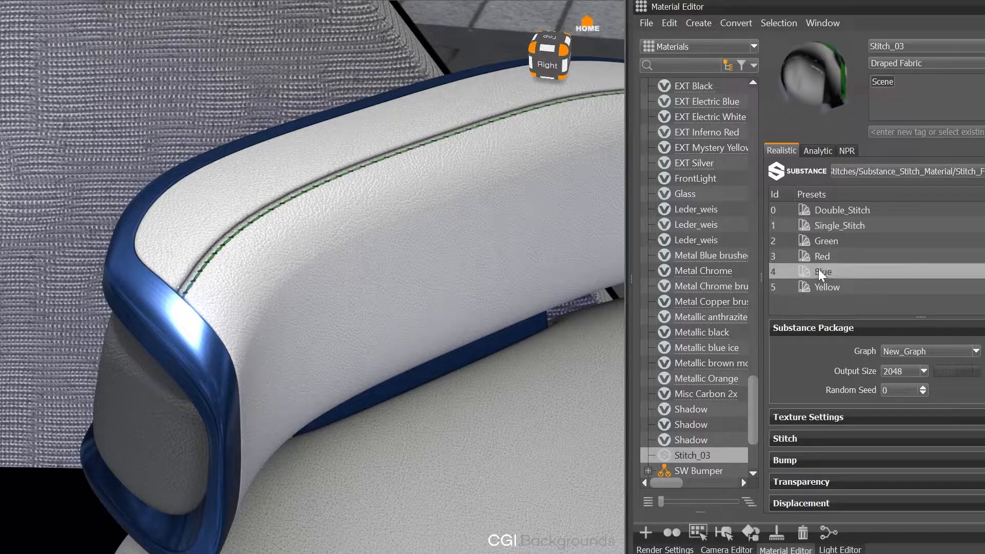
pyautogui.doubleClick(821, 208)
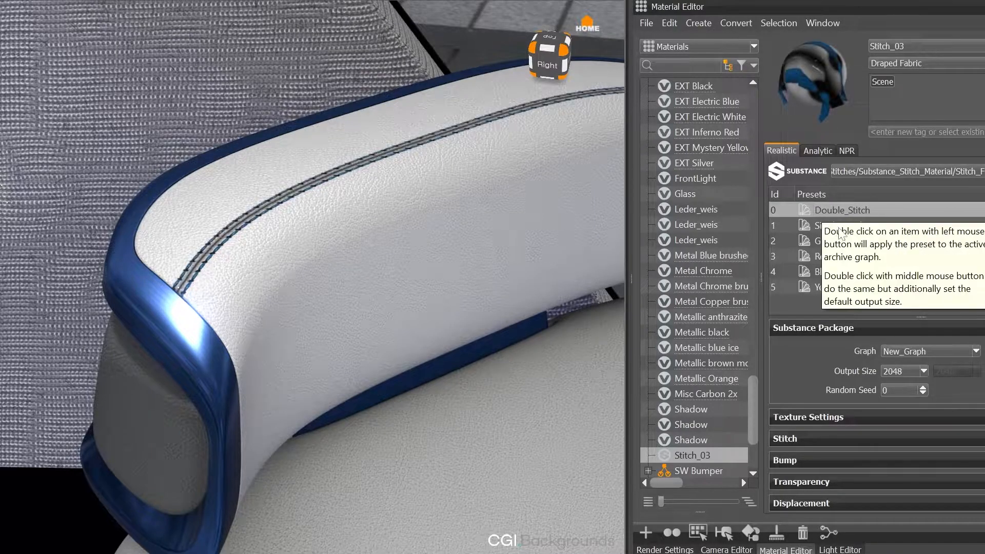
pyautogui.rightClick(839, 228)
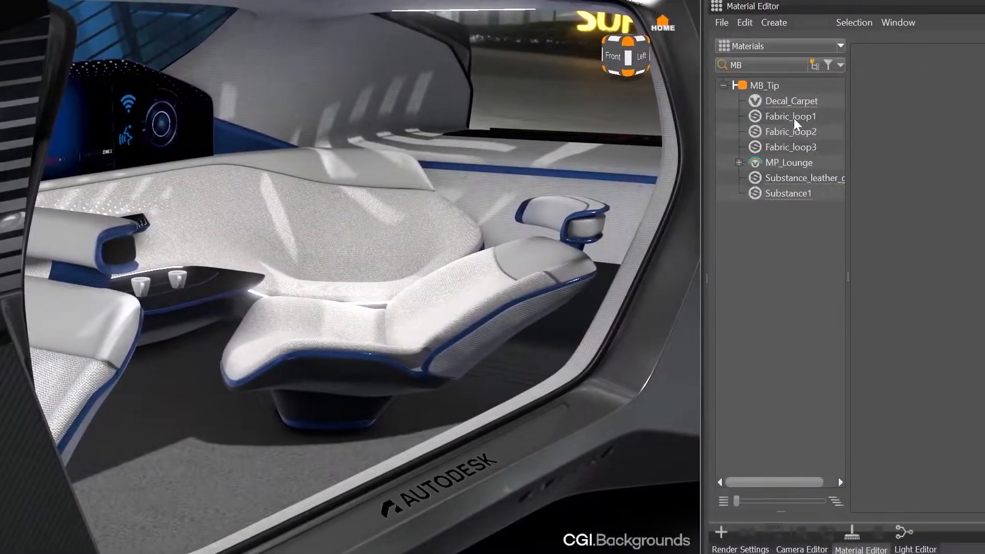
# Step: Add Decal_Carpet to the seat backrest's fabric as a Multi Pass material and expand the resulting material in the tree
pyautogui.moveTo(790, 116); pyautogui.dragTo(515, 309)
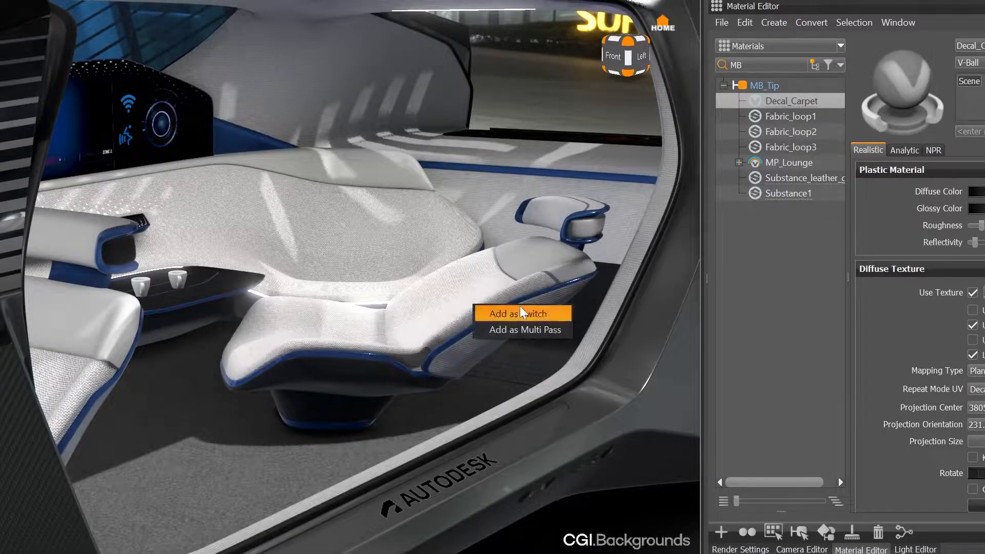
pyautogui.click(567, 334)
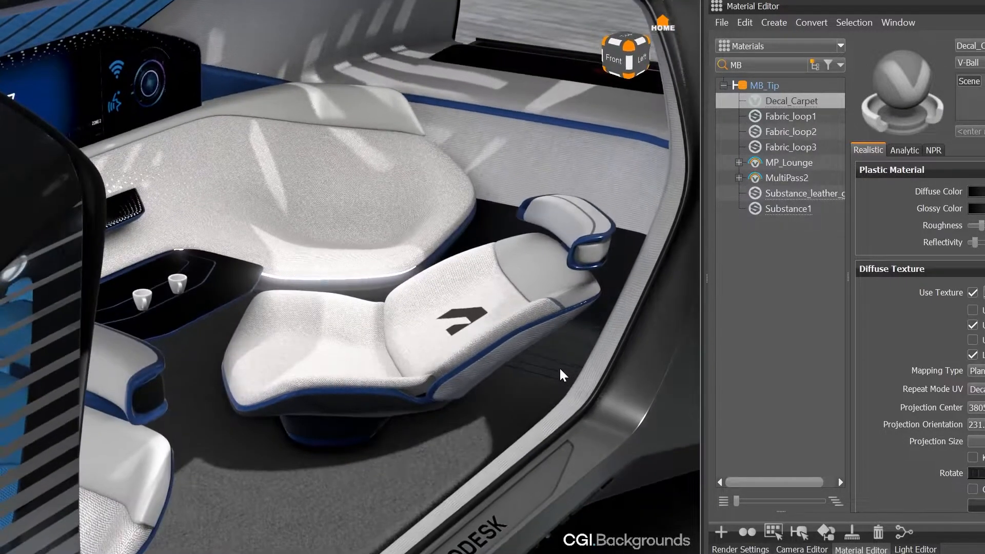
pyautogui.click(738, 178)
# Step: Add Fabric_loop1, Fabric_loop2 and Fabric_loop3 to the seat's upper leather part as a Switch material and switch between its fabric choices
pyautogui.moveTo(775, 117); pyautogui.dragTo(534, 283)
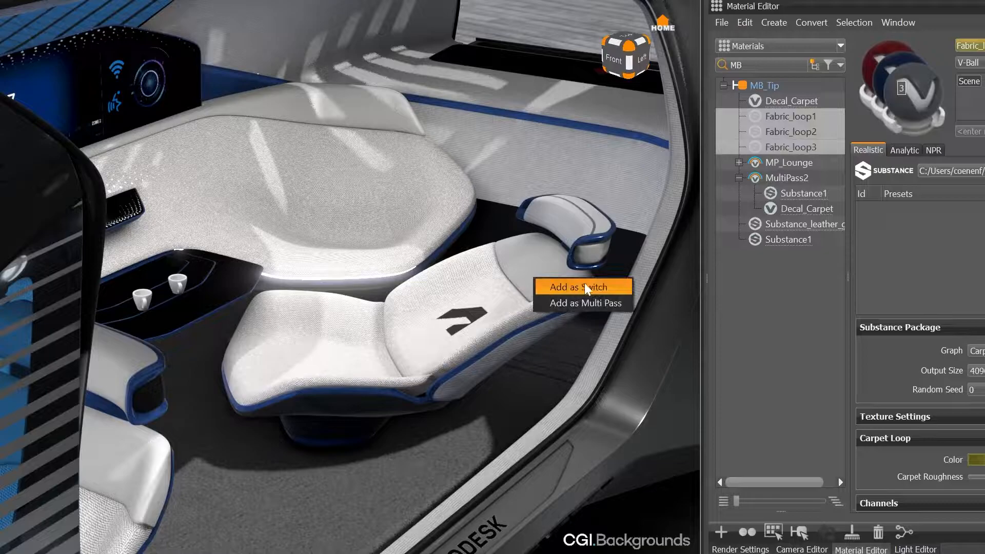
pyautogui.click(613, 287)
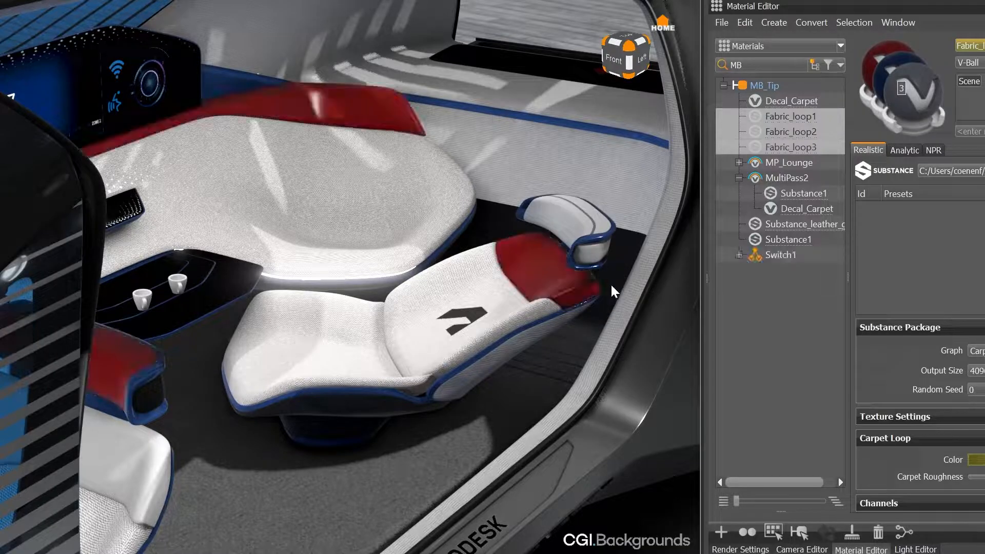
pyautogui.click(739, 255)
pyautogui.click(768, 286)
pyautogui.click(769, 302)
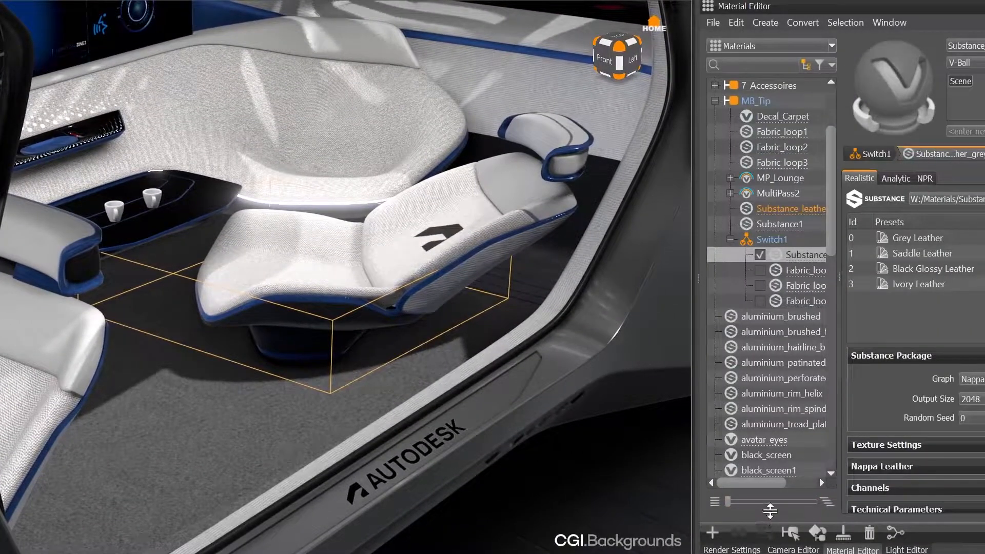
# Step: Split the material tree into two views and move the Leder_weis material from the long list into the MB_Tip group
pyautogui.moveTo(769, 511); pyautogui.dragTo(772, 342)
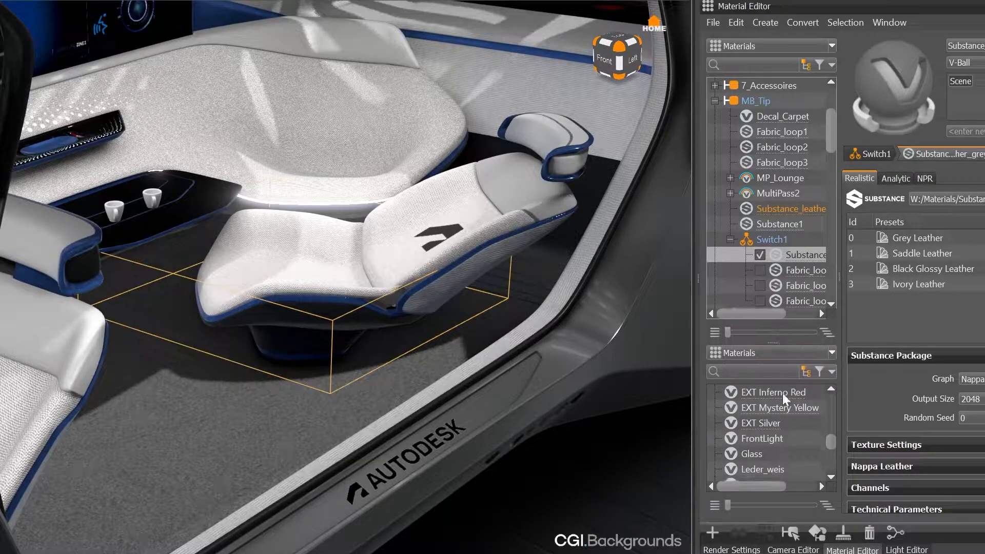
pyautogui.moveTo(747, 469); pyautogui.dragTo(760, 98)
pyautogui.moveTo(778, 176); pyautogui.dragTo(785, 254)
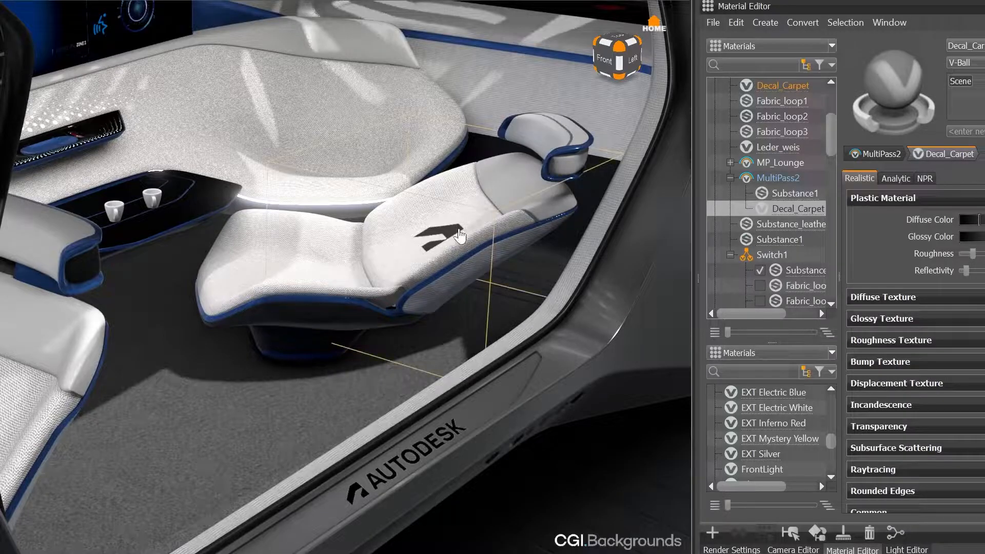
pyautogui.moveTo(549, 377); pyautogui.dragTo(296, 325)
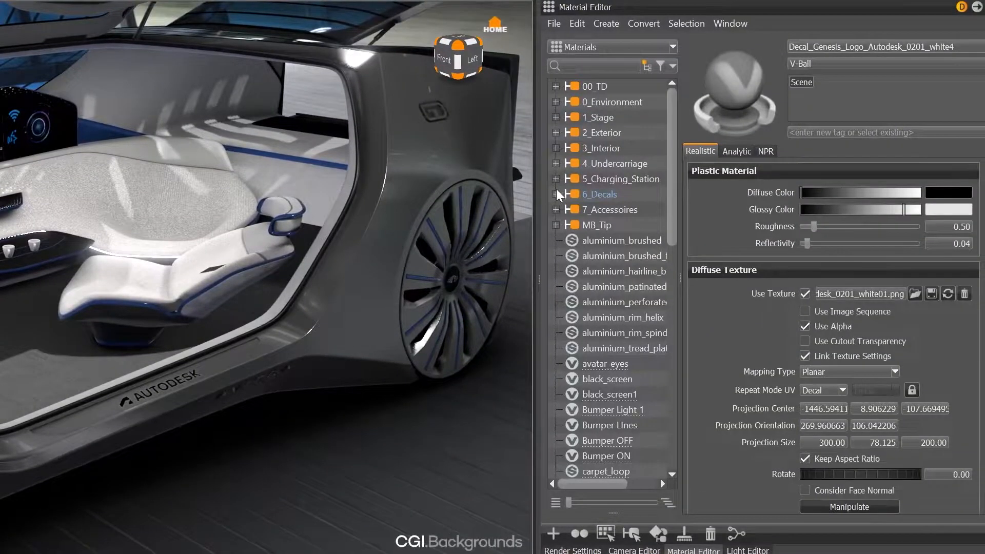
# Step: Select all materials in the 6_Decals group and start saving their diffuse texture images to the Textures folder
pyautogui.click(556, 194)
pyautogui.click(623, 209)
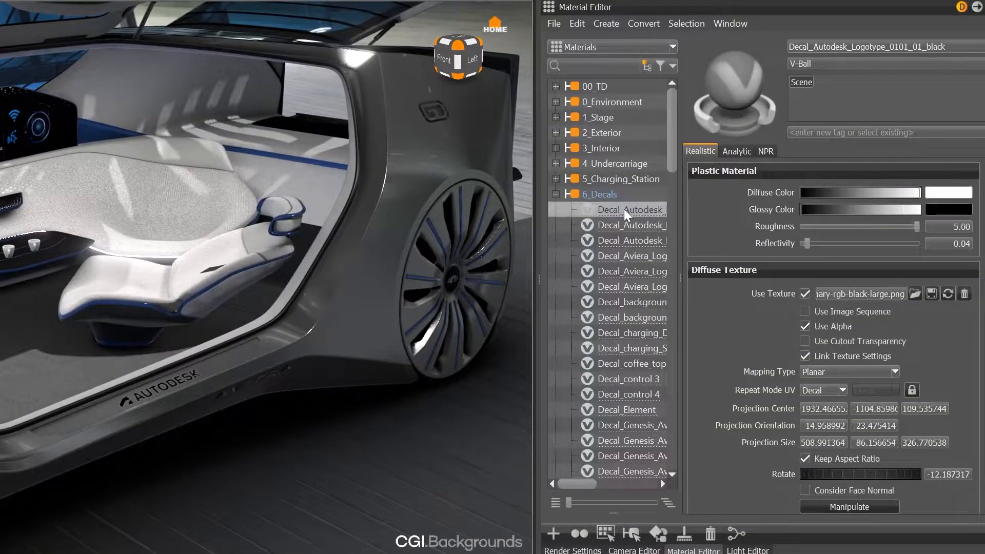
pyautogui.scroll(-15, 624, 226)
pyautogui.keyDown('shift'); pyautogui.click(620, 273); pyautogui.keyUp('shift')
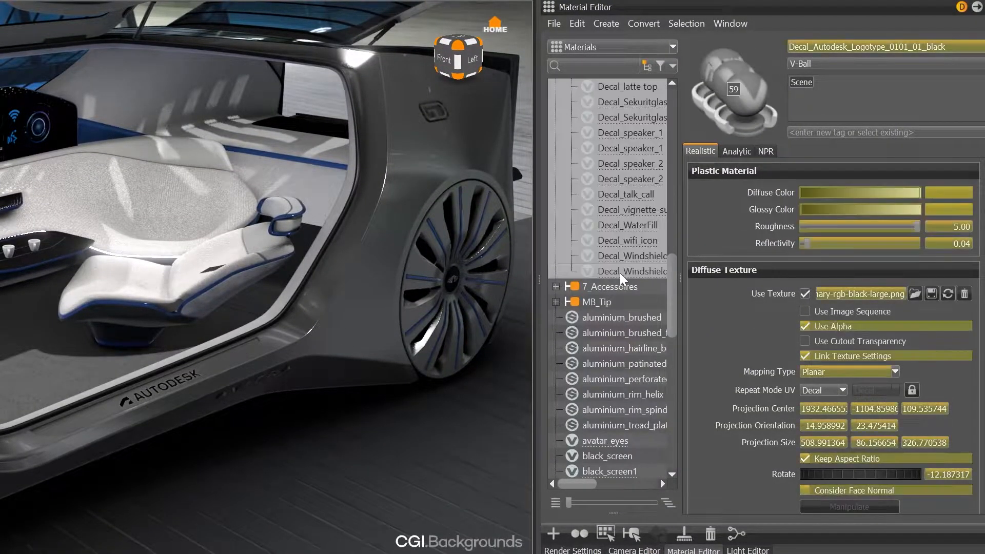
pyautogui.click(931, 293)
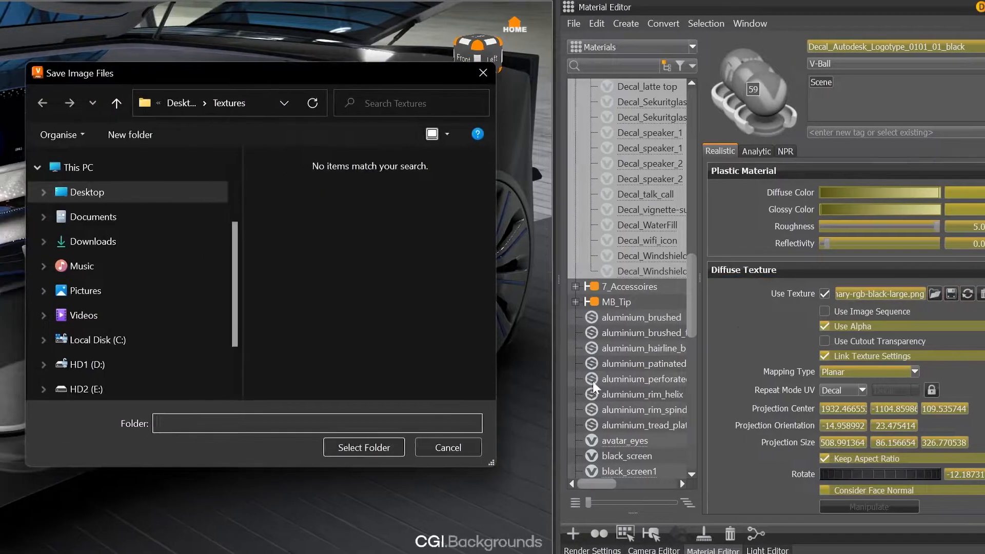
# Step: Examine the blue carpet surface up close and from several angles for texture repetition
pyautogui.moveTo(587, 191); pyautogui.dragTo(589, 398)
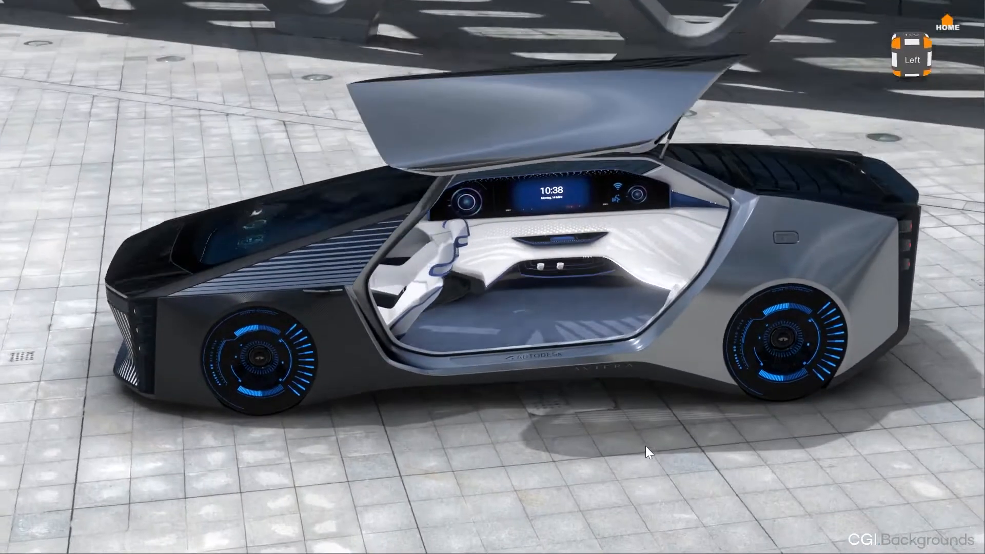
pyautogui.moveTo(645, 446); pyautogui.dragTo(633, 373)
pyautogui.moveTo(570, 367); pyautogui.dragTo(554, 553, button='right')
pyautogui.moveTo(604, 390); pyautogui.dragTo(590, 287, button='middle')
pyautogui.moveTo(591, 287); pyautogui.dragTo(583, 325, button='right')
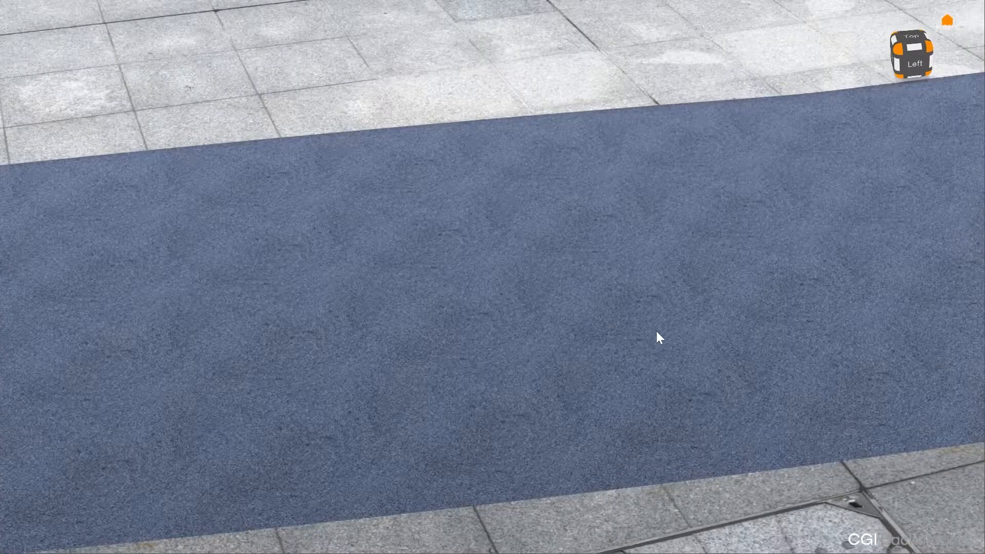
pyautogui.moveTo(659, 336); pyautogui.dragTo(328, 332)
pyautogui.moveTo(382, 354); pyautogui.dragTo(723, 358)
pyautogui.moveTo(646, 354); pyautogui.dragTo(459, 362)
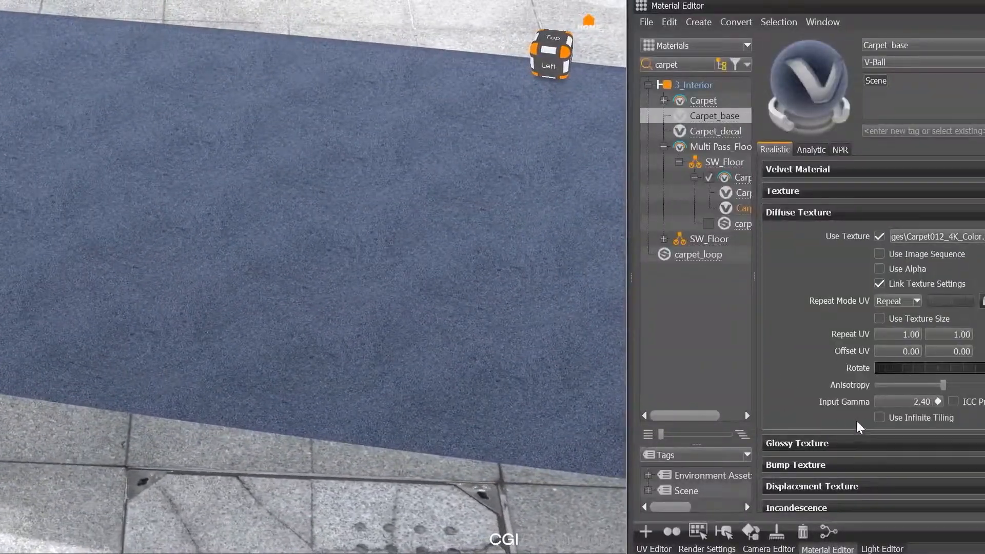
# Step: Enable Use Infinite Tiling for the Carpet_base diffuse texture and inspect the carpet from other angles
pyautogui.click(879, 417)
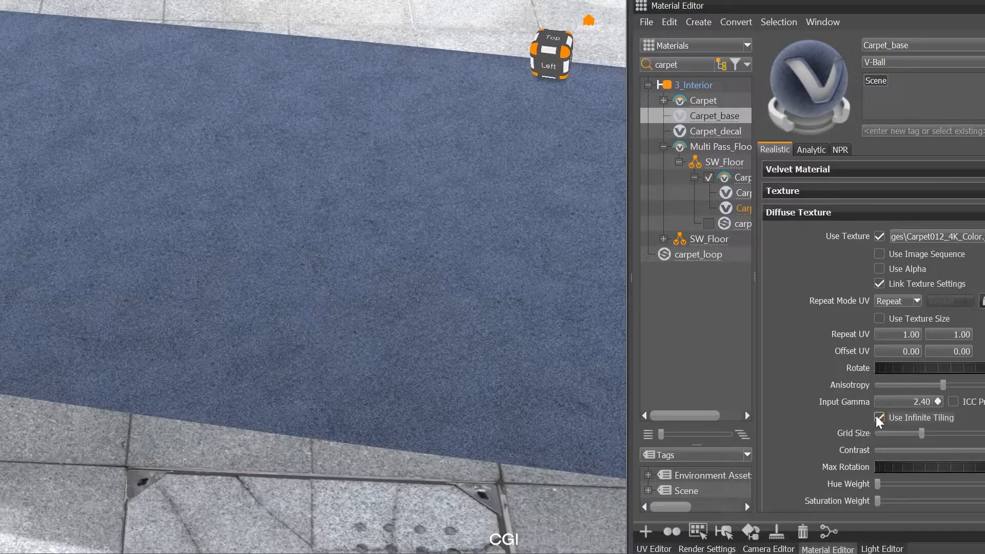
pyautogui.moveTo(336, 303); pyautogui.dragTo(144, 300)
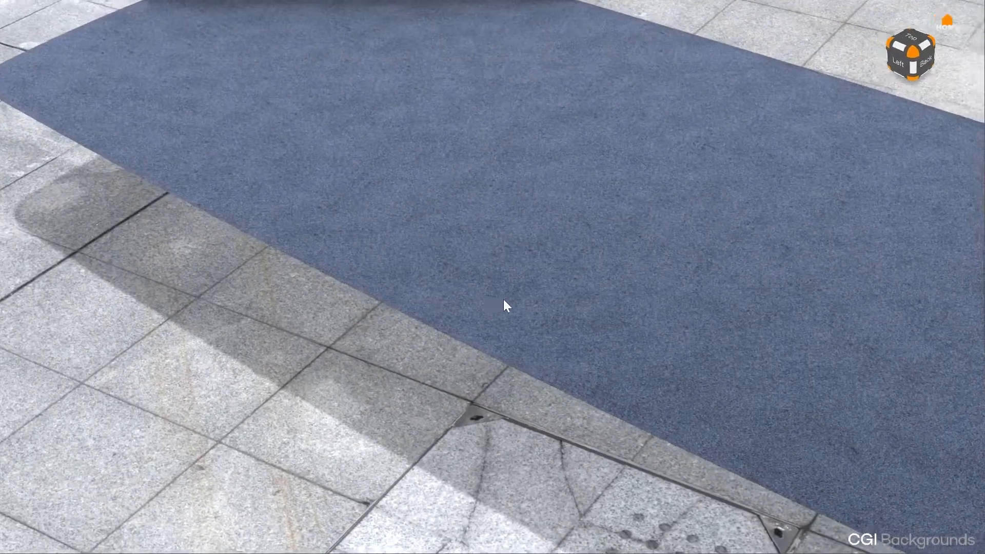
pyautogui.moveTo(503, 301); pyautogui.dragTo(772, 292)
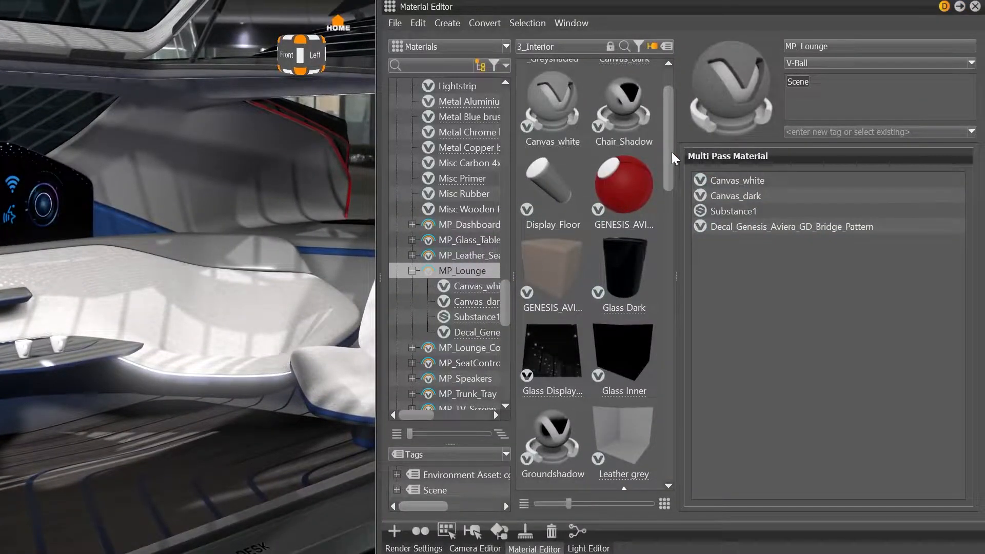
# Step: Set the MP_Lounge preview geometry to Draped Fabric and open the preview geometry choices for the leather seat multi-pass material
pyautogui.moveTo(670, 152); pyautogui.dragTo(668, 293)
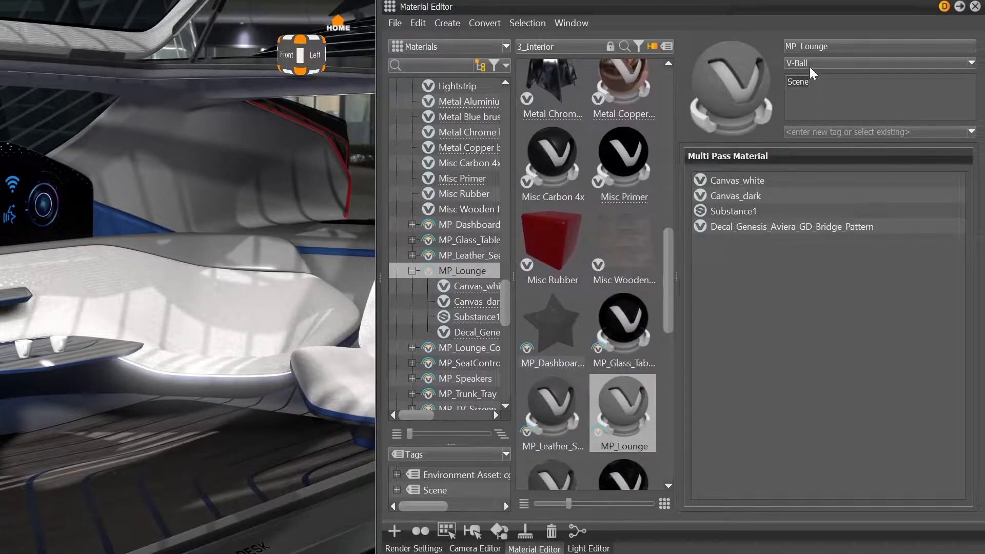
pyautogui.scroll(-1, 823, 84)
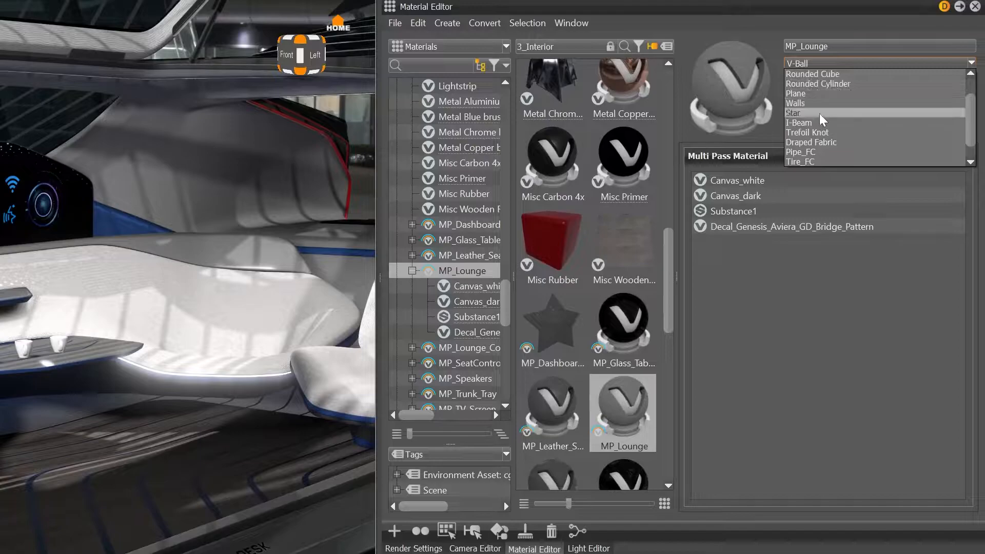
pyautogui.click(821, 141)
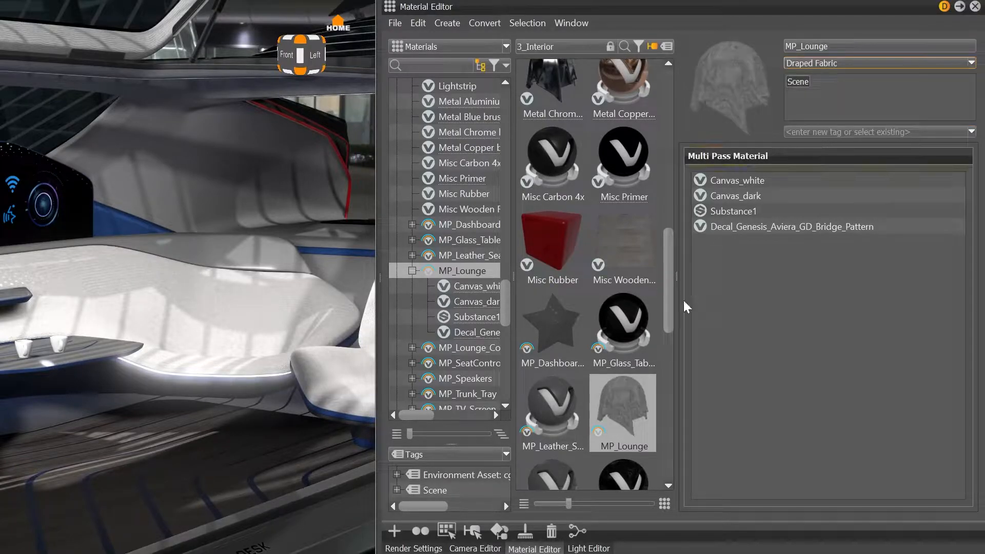
pyautogui.click(553, 418)
pyautogui.click(912, 64)
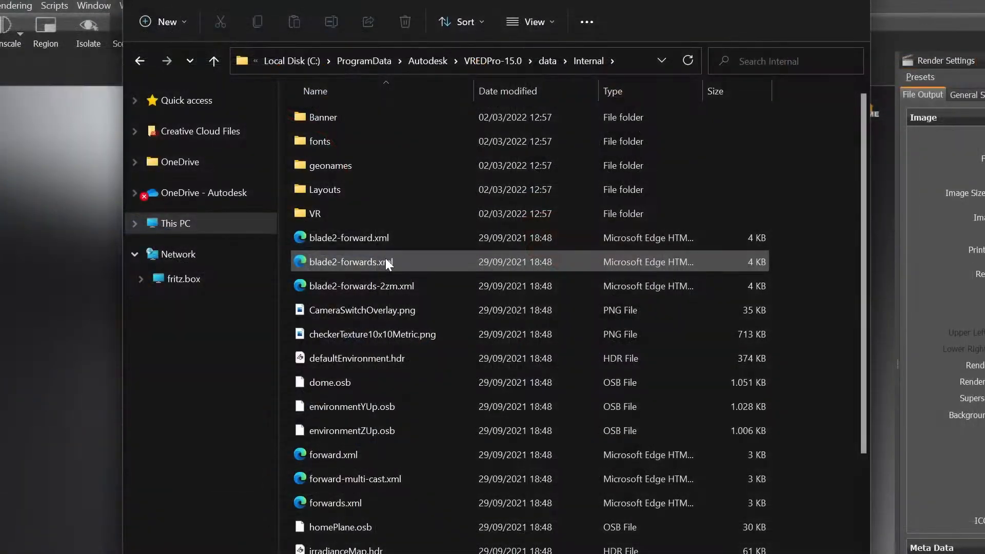
# Step: Locate MaterialBall.vpb in the VREDPro-15.0 Internal data folder and show the Tire_FC, Rim_FC and Car_FC variants of the preview geometry Switch
pyautogui.scroll(-2, 390, 261)
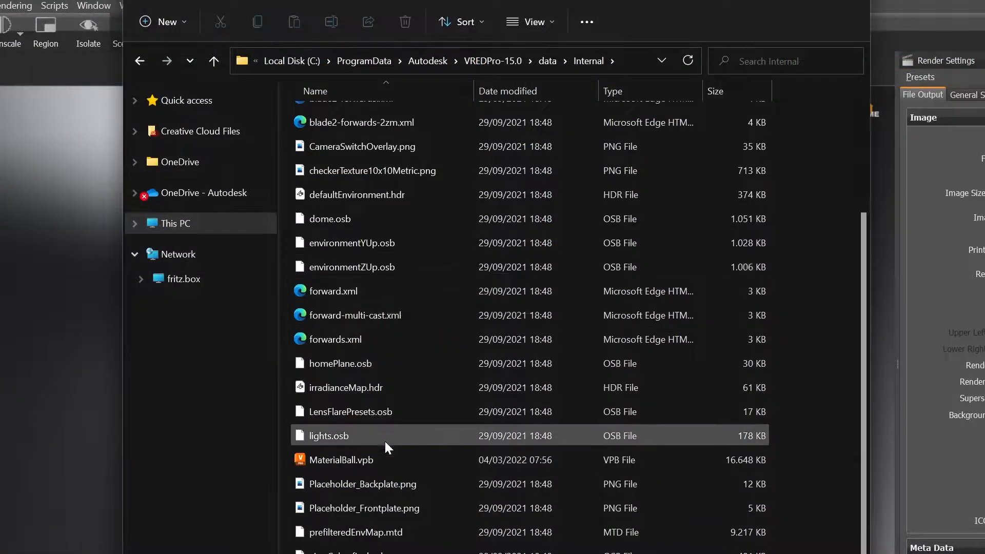
pyautogui.click(389, 460)
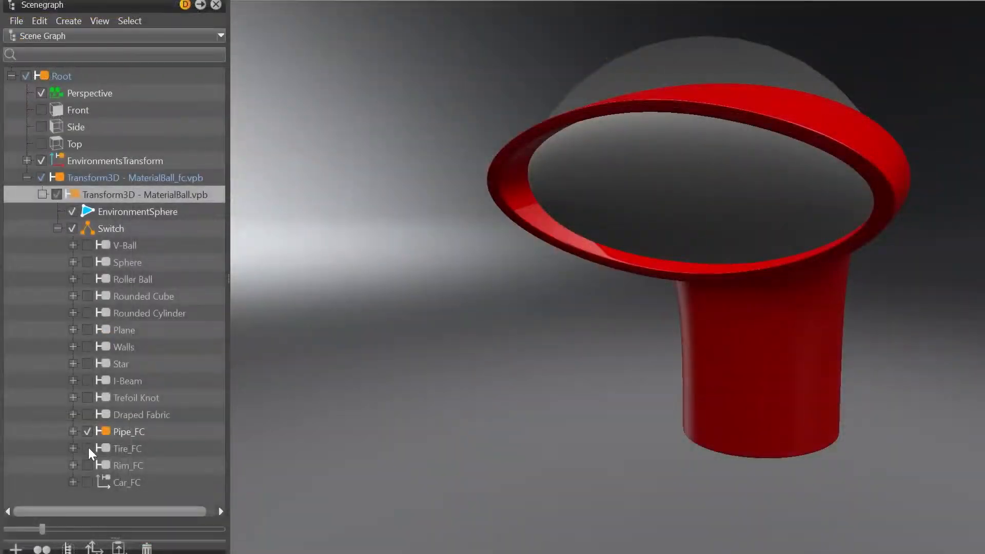
pyautogui.click(87, 449)
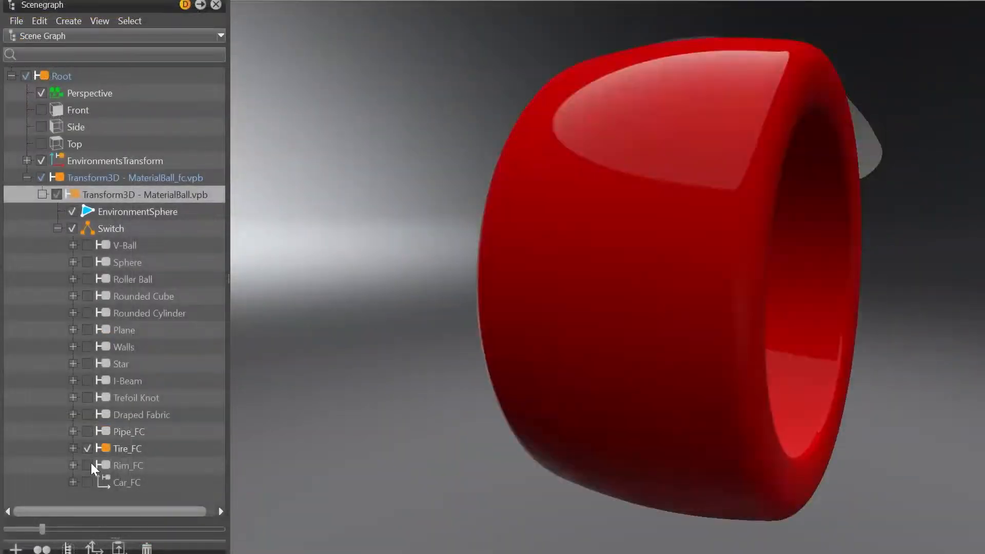
pyautogui.click(88, 465)
pyautogui.click(88, 482)
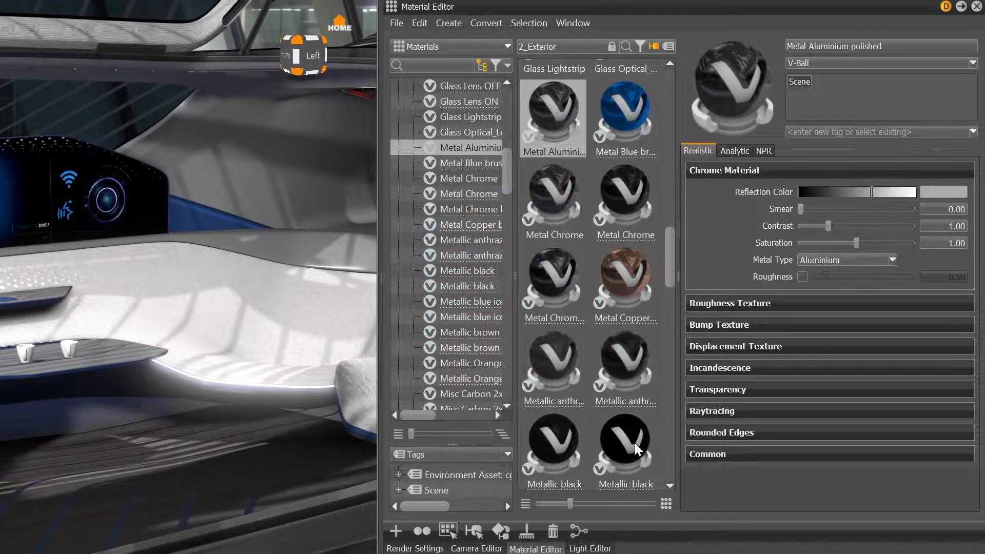
# Step: Set the preview geometry to Rim_FC for the ten 2_Exterior materials from Metal Aluminium polished through Metallic black
pyautogui.keyDown('shift'); pyautogui.click(635, 442); pyautogui.keyUp('shift')
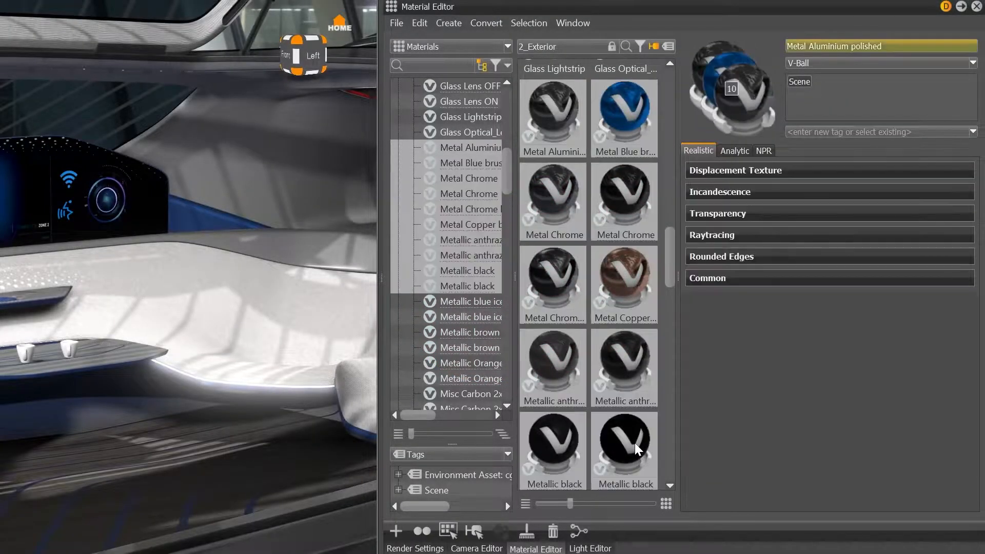
pyautogui.click(968, 64)
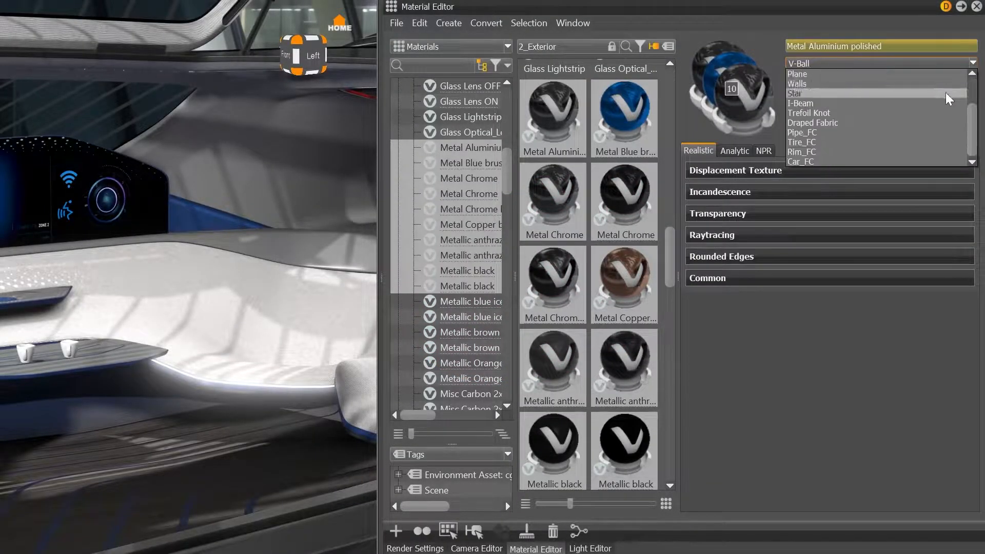
pyautogui.click(820, 152)
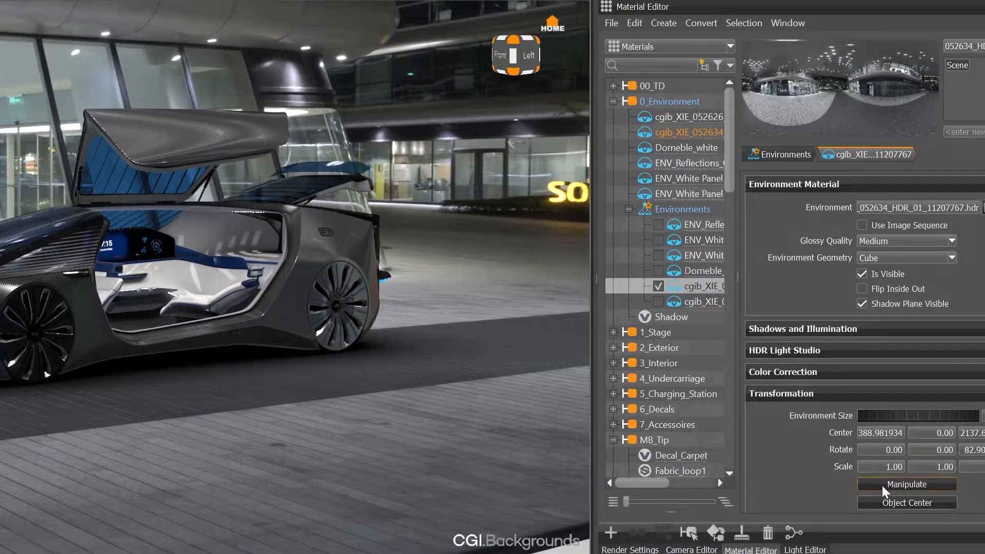
# Step: Manipulate the transformation of environment cgib_XIE_052634_HDR_01_11207767 in the viewport and shift it along the red axis
pyautogui.click(881, 485)
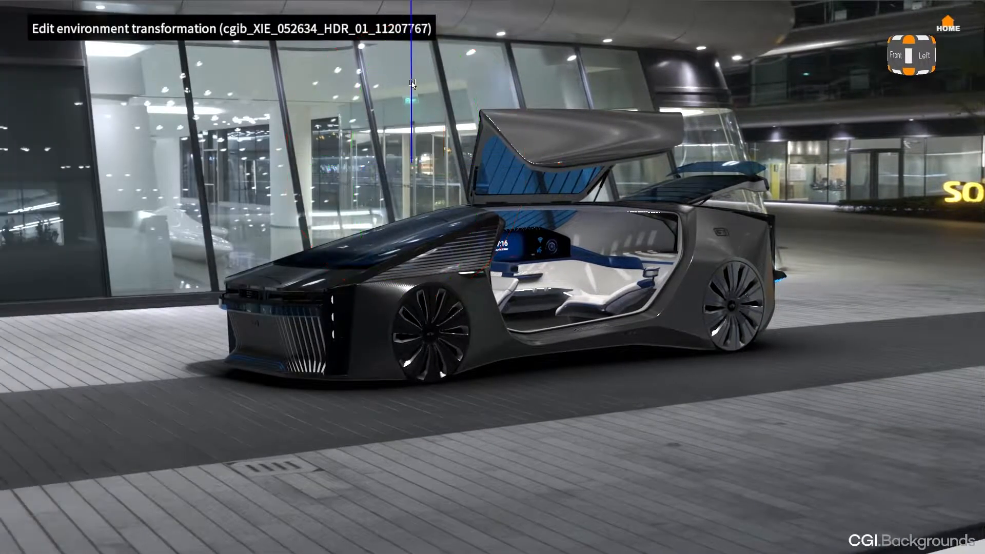
pyautogui.moveTo(412, 84)
pyautogui.mouseDown()
pyautogui.moveTo(412, 156)
pyautogui.moveTo(414, 84)
pyautogui.mouseUp()
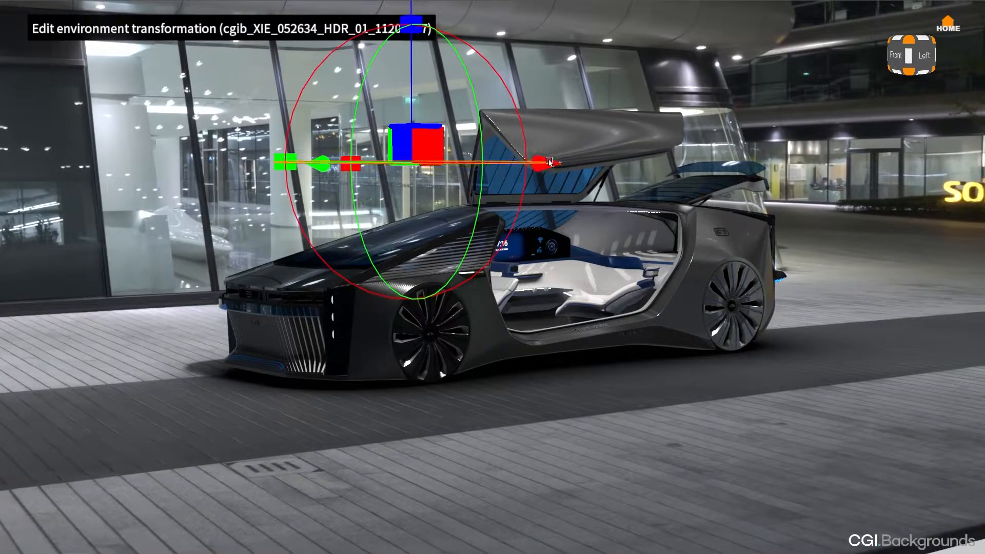
pyautogui.moveTo(551, 164)
pyautogui.mouseDown()
pyautogui.moveTo(635, 153)
pyautogui.moveTo(559, 165)
pyautogui.moveTo(579, 158)
pyautogui.moveTo(571, 163)
pyautogui.mouseUp()
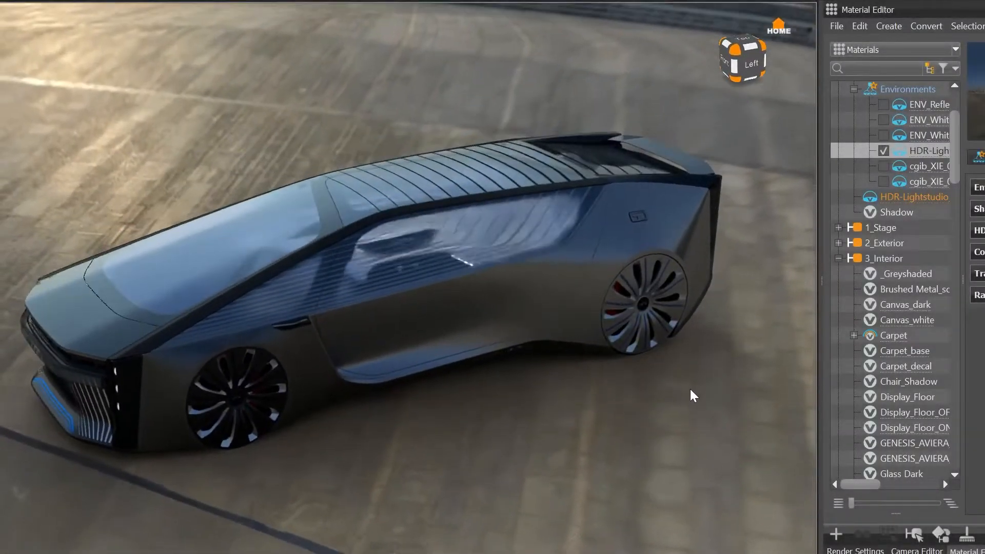
# Step: Apply Boost Light to the HDR-Lightstudio_white environment and raise the Boost value well above 8.00
pyautogui.moveTo(690, 389); pyautogui.dragTo(676, 322, button='middle')
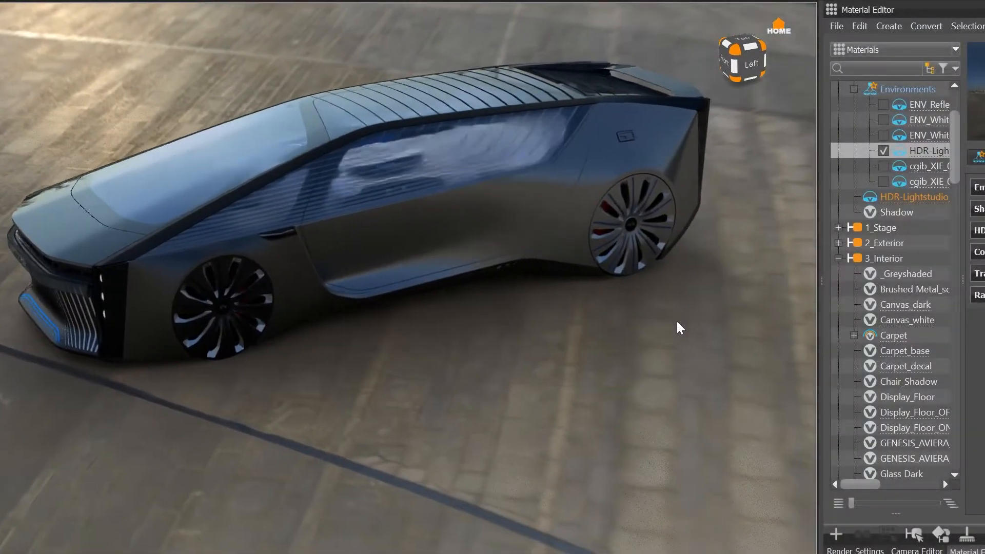
pyautogui.click(860, 24)
pyautogui.click(935, 211)
pyautogui.moveTo(652, 224); pyautogui.dragTo(614, 52)
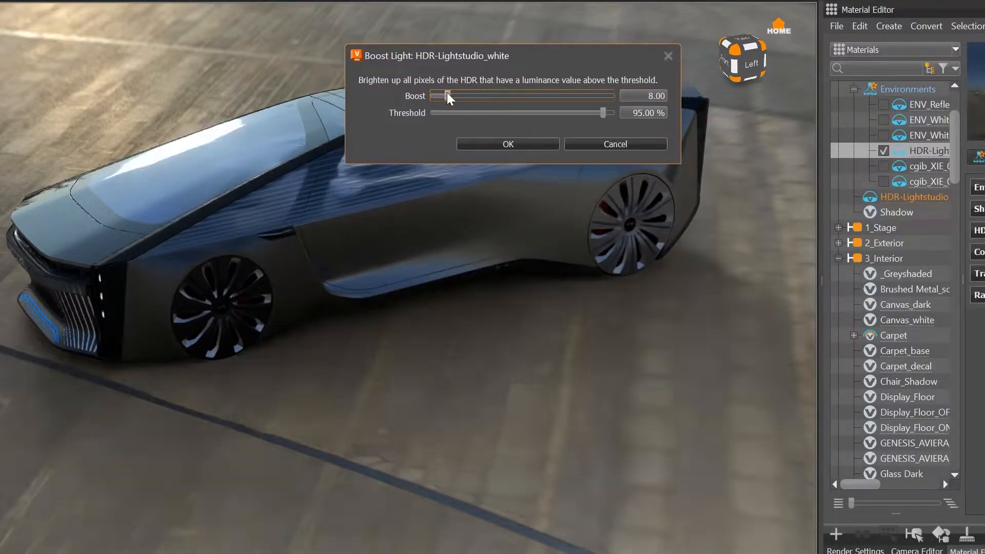
pyautogui.moveTo(457, 92); pyautogui.dragTo(568, 95)
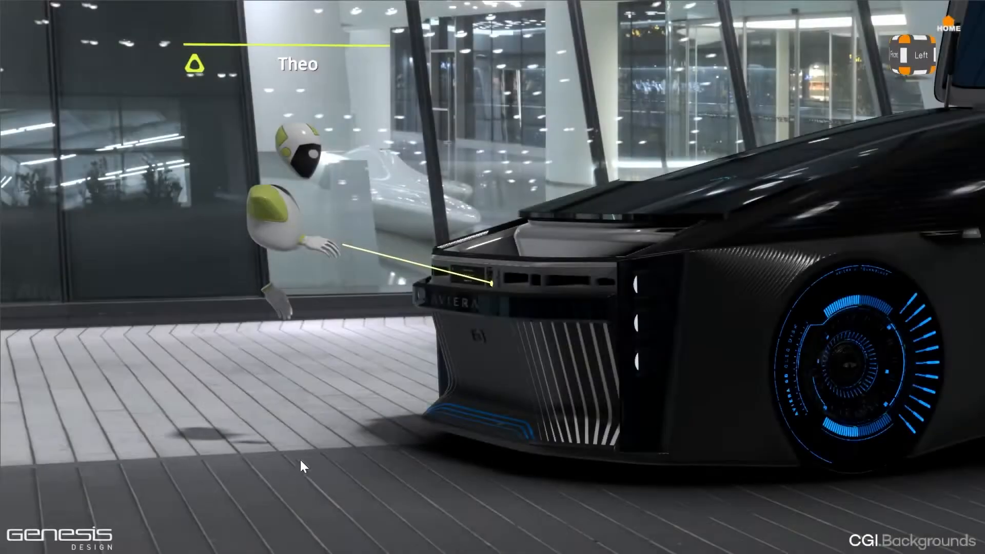
# Step: Examine the collaboration avatar and its pointer ray at the front of the car from several distances and angles
pyautogui.moveTo(363, 366); pyautogui.dragTo(490, 290)
pyautogui.moveTo(490, 288); pyautogui.dragTo(492, 160, button='right')
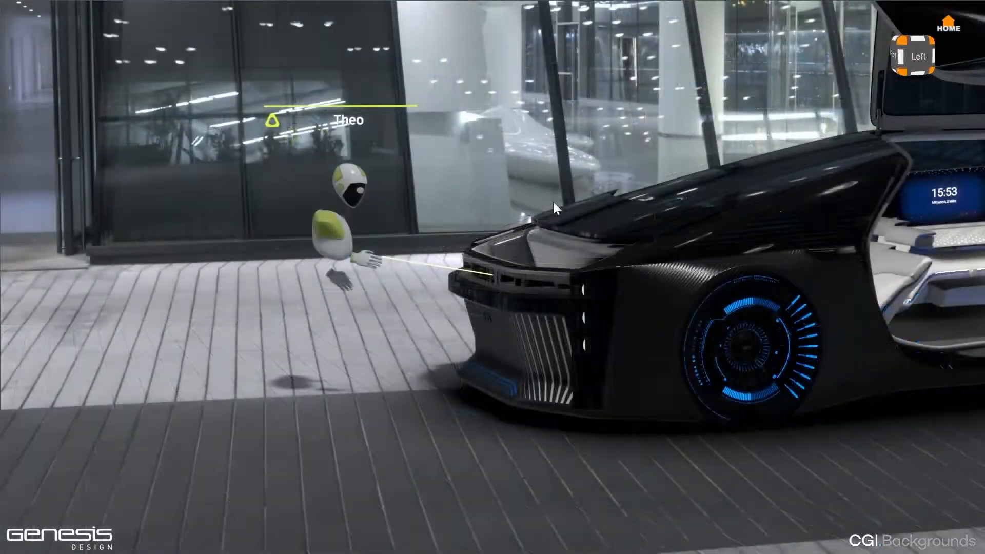
pyautogui.moveTo(563, 201); pyautogui.dragTo(529, 529, button='right')
pyautogui.moveTo(626, 180); pyautogui.dragTo(591, 357, button='right')
pyautogui.moveTo(576, 363); pyautogui.dragTo(653, 413)
pyautogui.moveTo(653, 414); pyautogui.dragTo(667, 98, button='right')
pyautogui.moveTo(641, 282); pyautogui.dragTo(629, 36, button='right')
pyautogui.moveTo(666, 239); pyautogui.dragTo(701, 201)
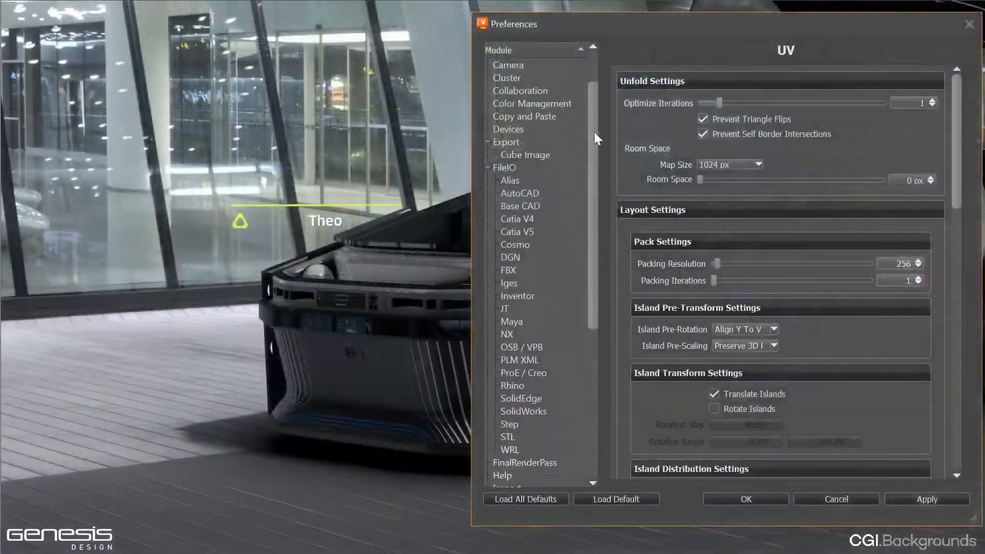
# Step: Open the Pointer section of the Virtual Reality interaction preferences
pyautogui.moveTo(595, 135); pyautogui.dragTo(618, 362)
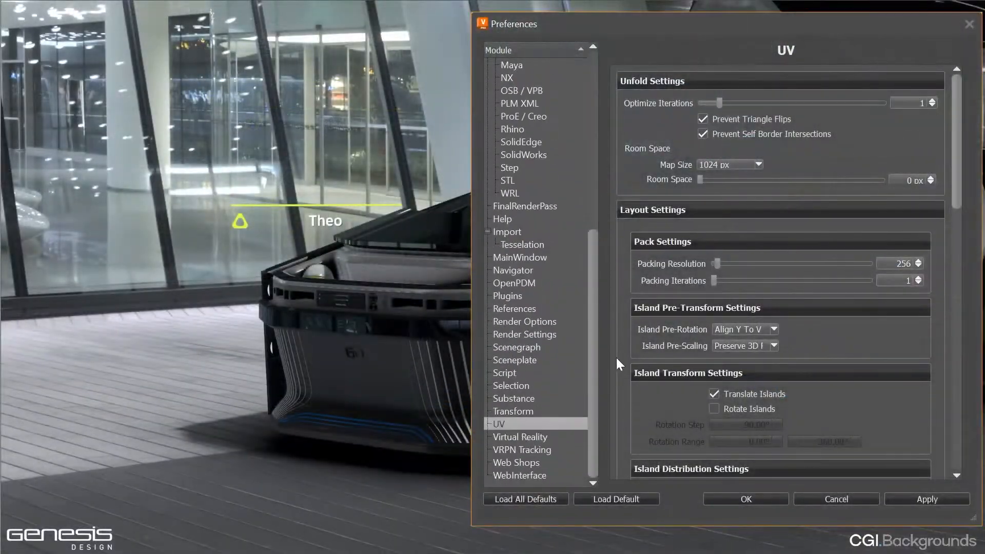
pyautogui.click(550, 437)
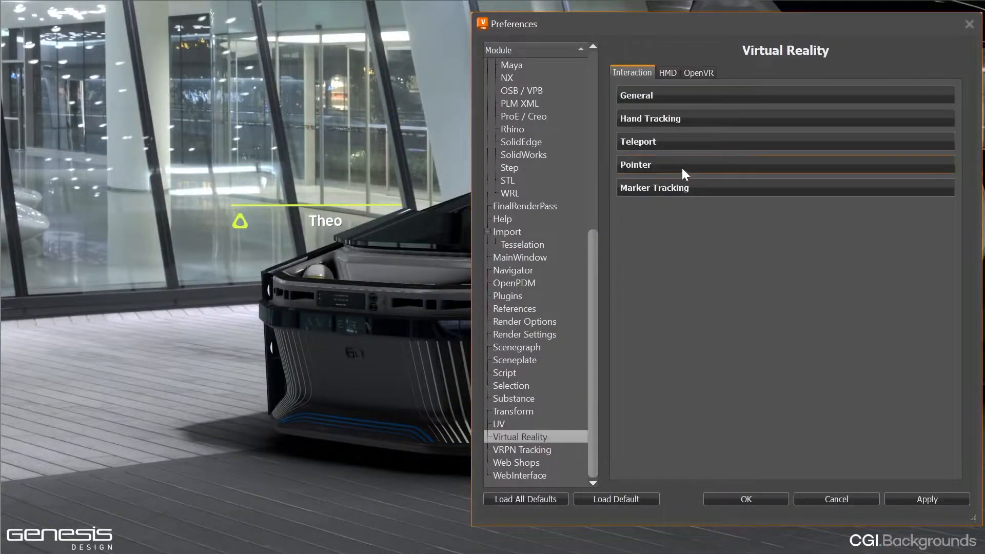
pyautogui.click(694, 163)
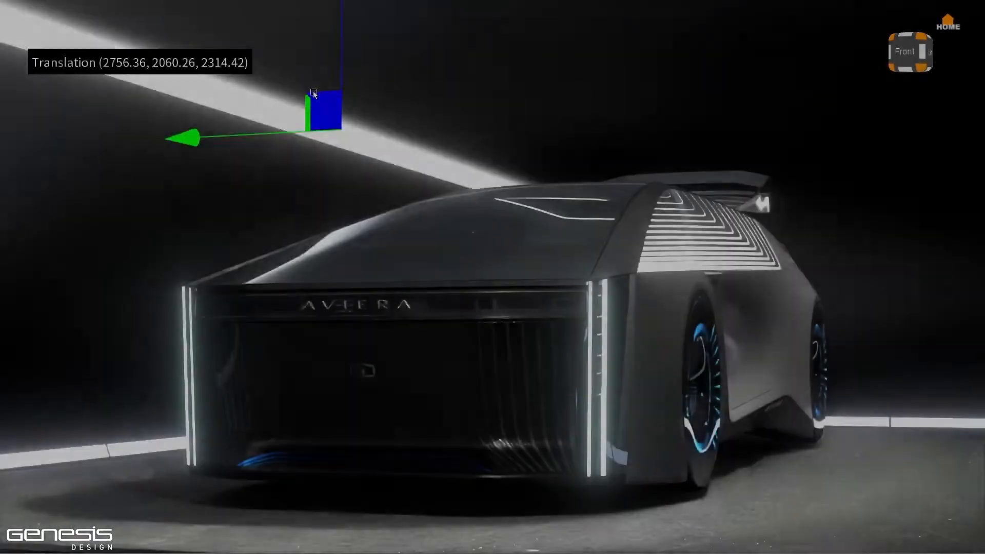
# Step: Reposition the light strip above the car's front with the translation manipulator and toggle raytracing in the VRED 2022 comparison view
pyautogui.moveTo(313, 90); pyautogui.dragTo(366, 47)
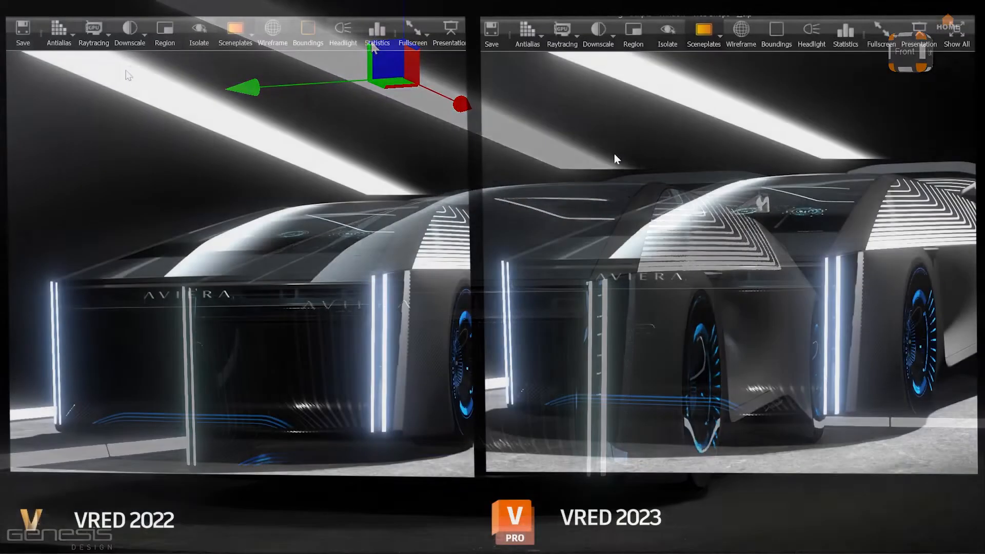
pyautogui.click(101, 39)
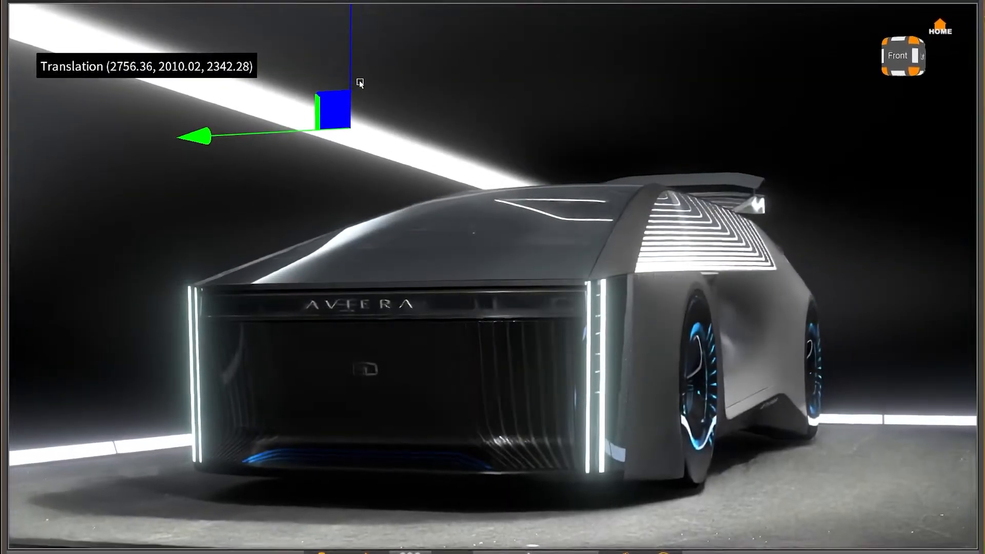
pyautogui.moveTo(360, 83); pyautogui.dragTo(402, 96)
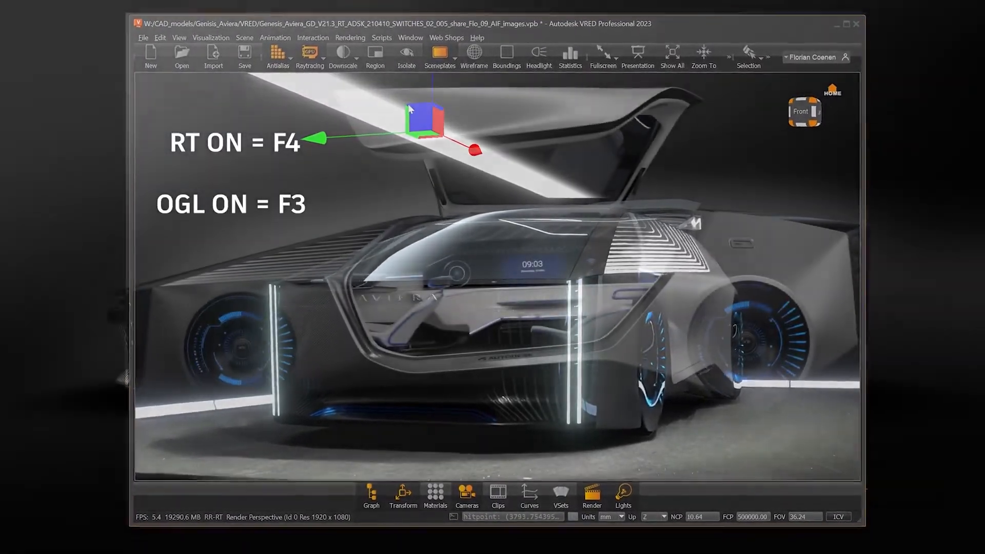